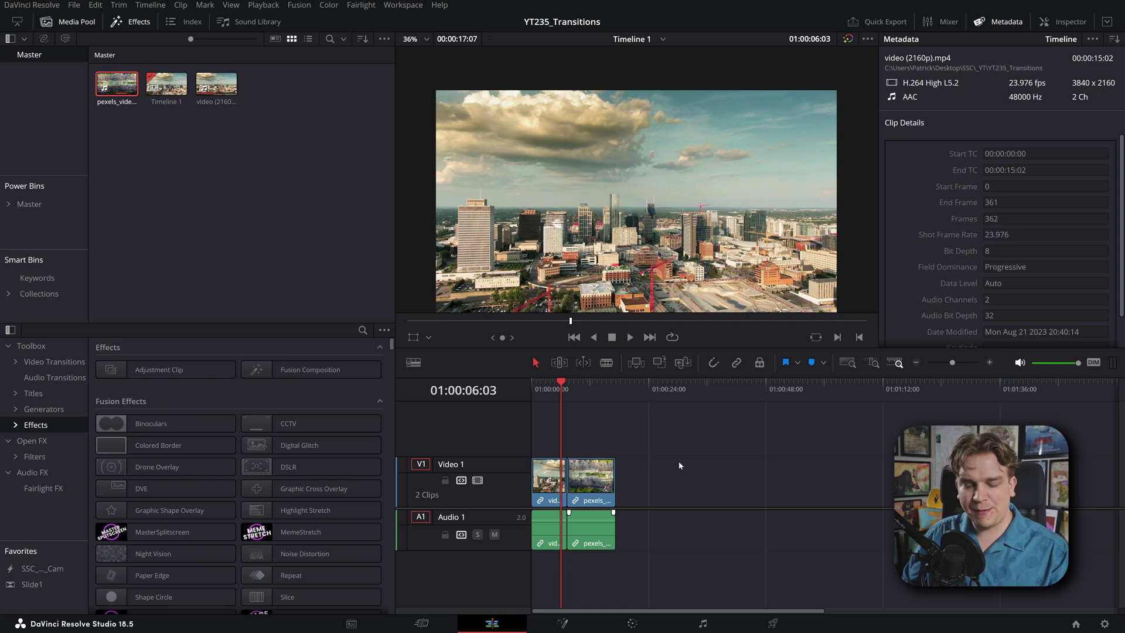
- Scrub the playhead across the cut to preview the second clip
scroll(680, 463, "up", 6)
left_click(801, 389)
left_click_drag(800, 389, 881, 391)
- Drop the Circles Fusion transition from Video Transitions onto the cut between the clips
left_click(54, 362)
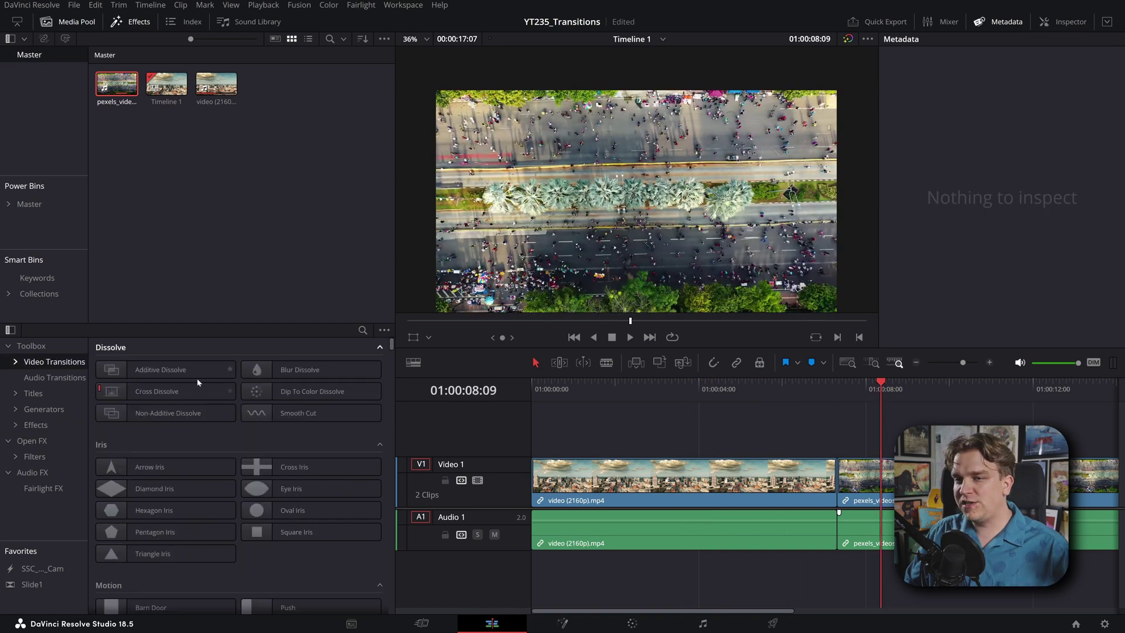
scroll(227, 463, "down", 3)
scroll(229, 474, "up", 3)
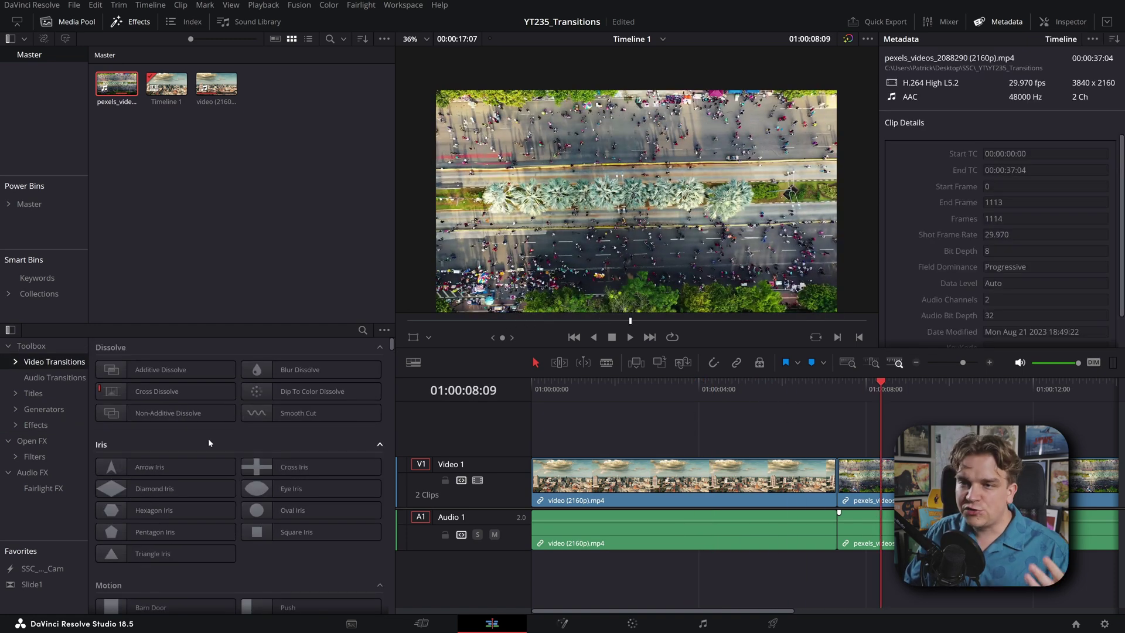
scroll(275, 436, "down", 8)
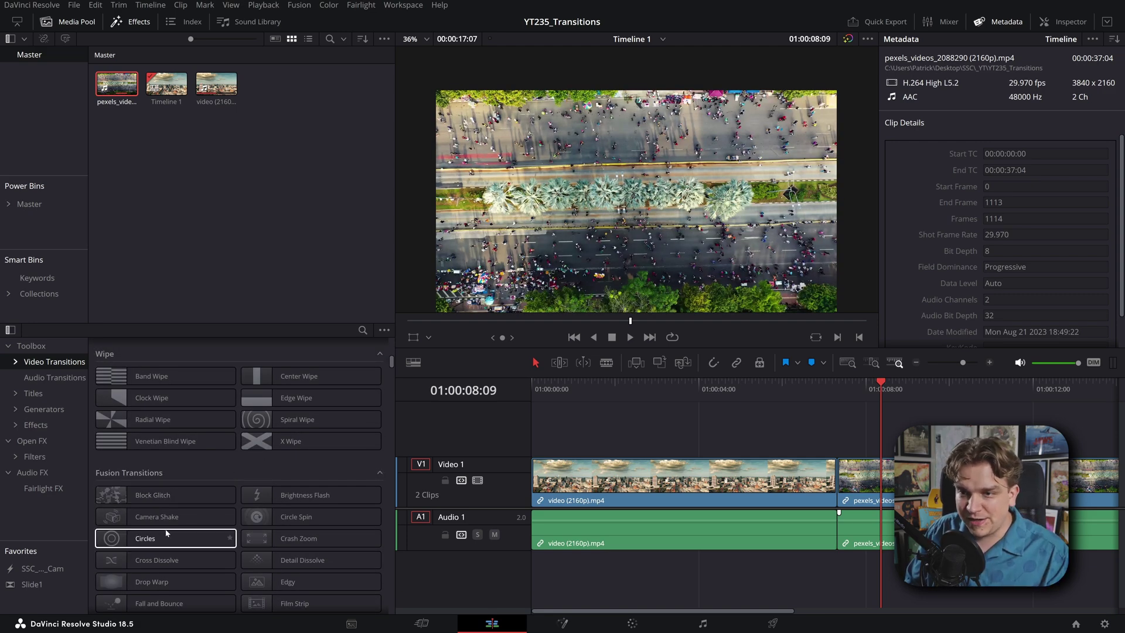
left_click_drag(166, 538, 826, 484)
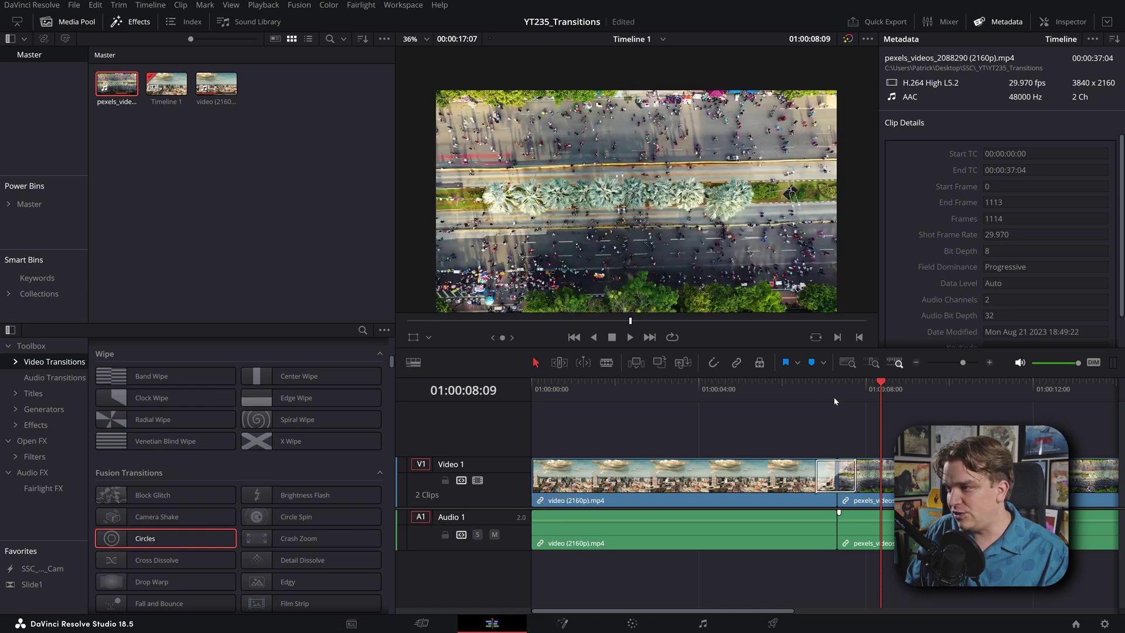
- Preview the Circles transition and show its 1.0-second settings in the Inspector
left_click(821, 388)
mouse_move(821, 388)
left_mouse_down()
mouse_move(859, 392)
mouse_move(836, 392)
left_mouse_up()
left_click(855, 478)
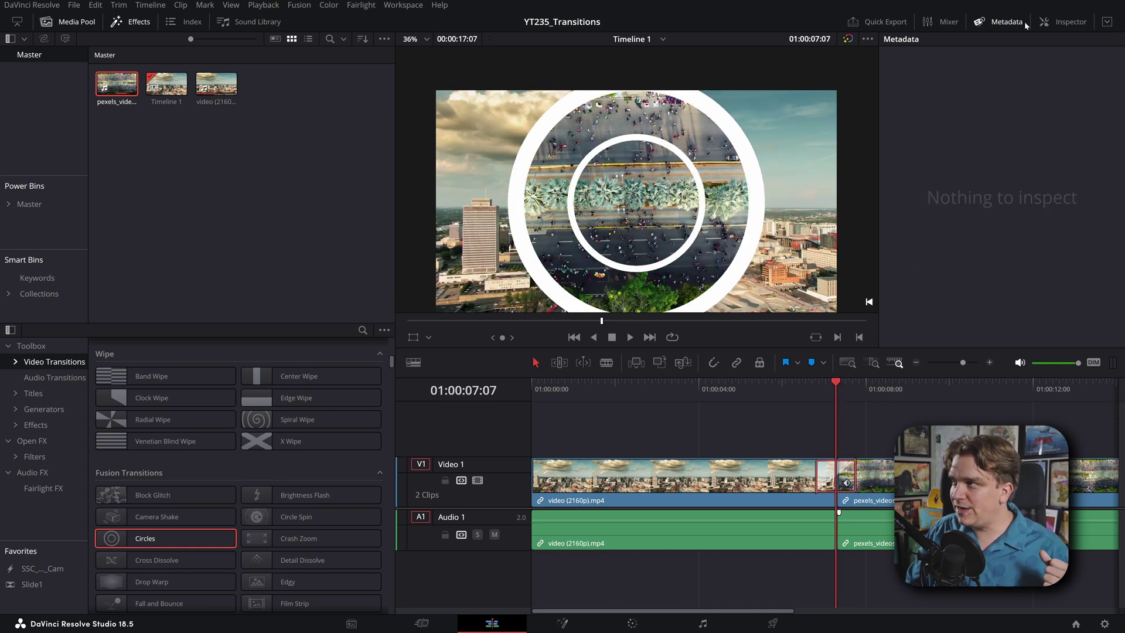
left_click(1055, 23)
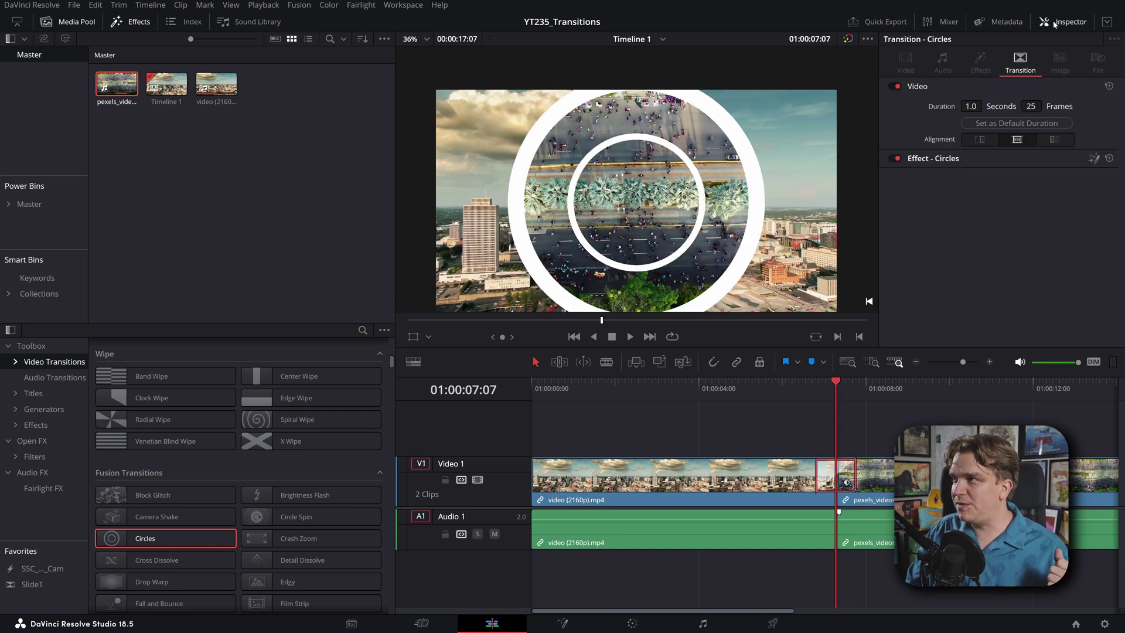
left_click(1094, 159)
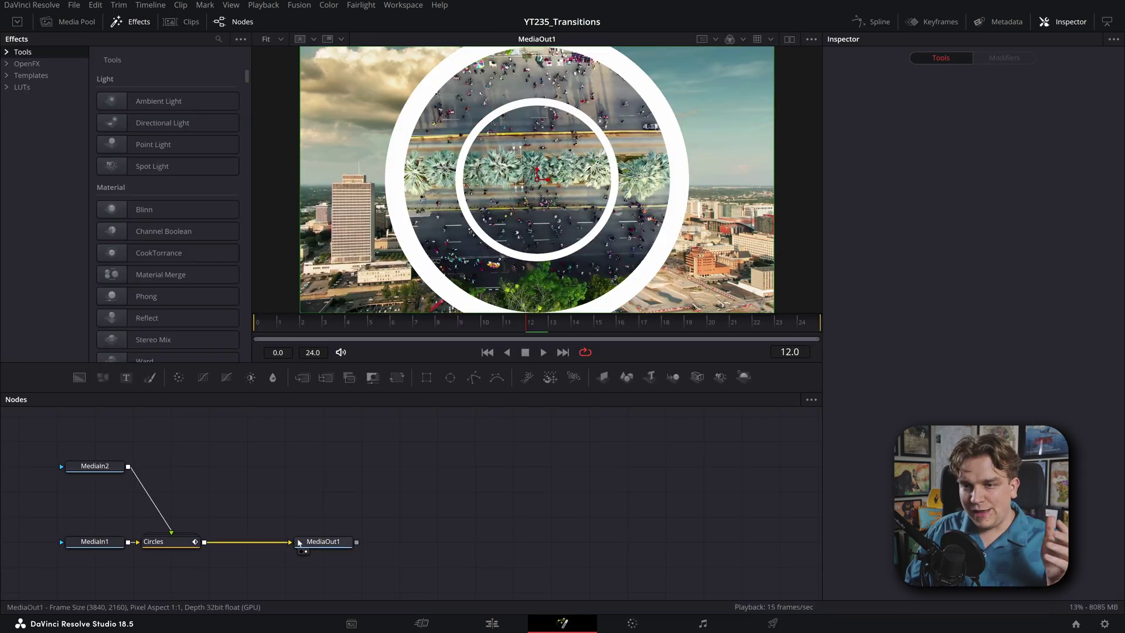
left_click_drag(299, 542, 708, 542)
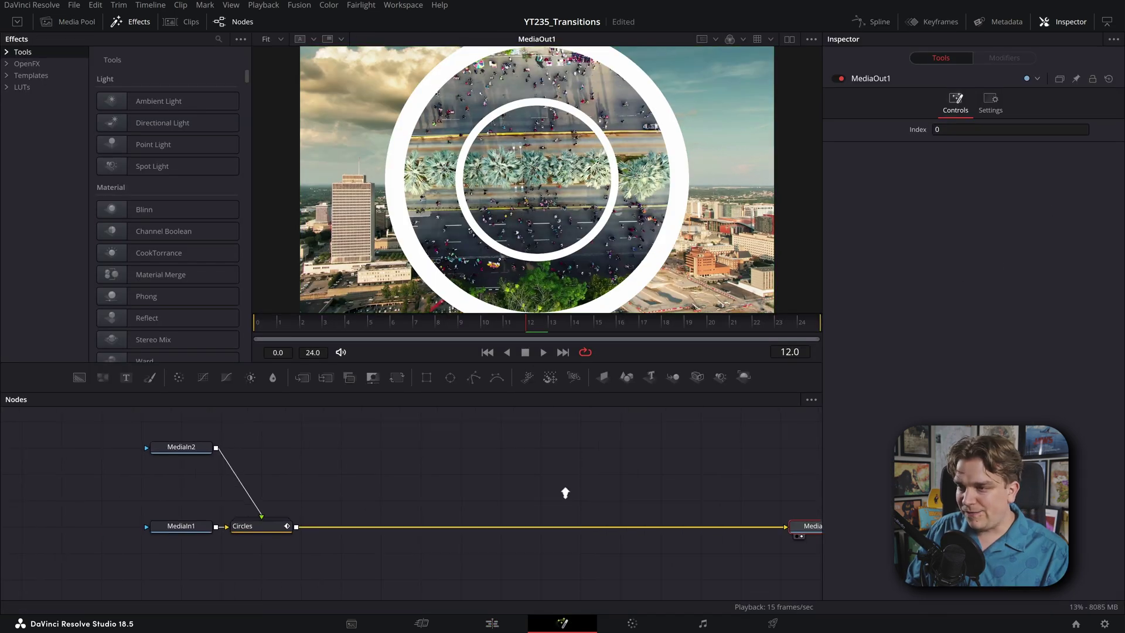
scroll(519, 465, "up", 3)
left_click_drag(335, 437, 239, 554)
scroll(509, 498, "down", 2)
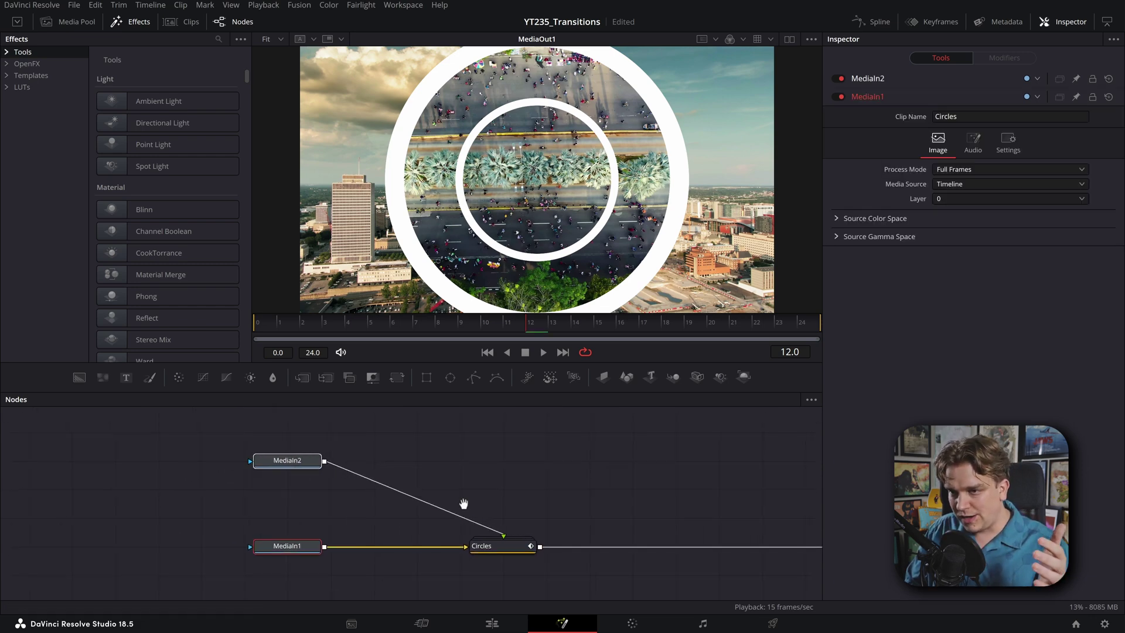
scroll(478, 490, "down", 3)
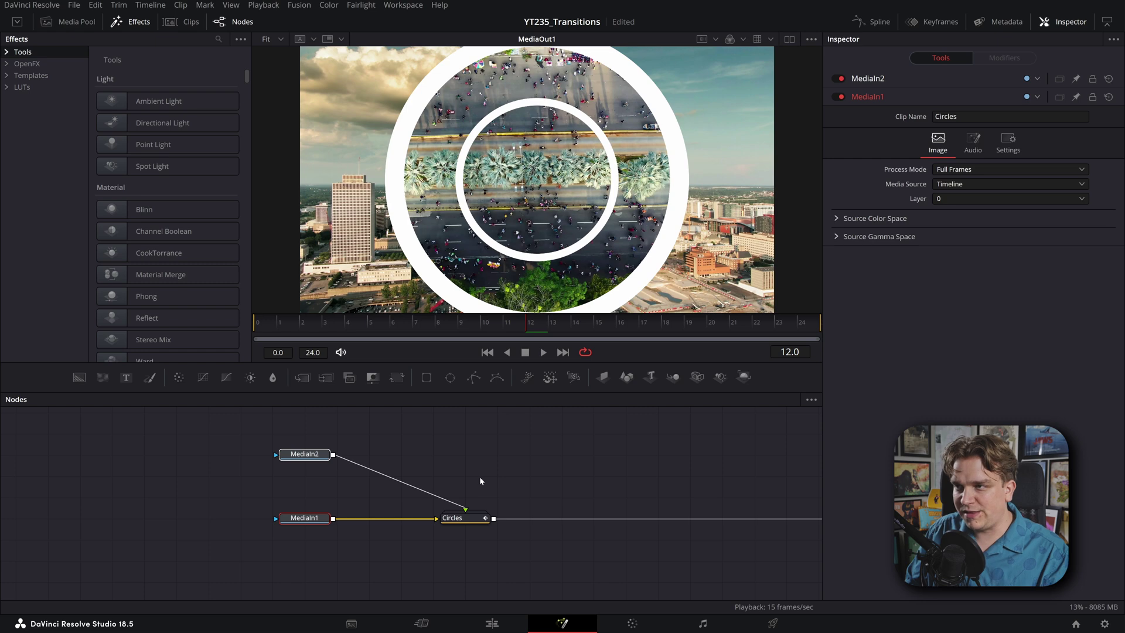
left_click_drag(507, 498, 441, 461)
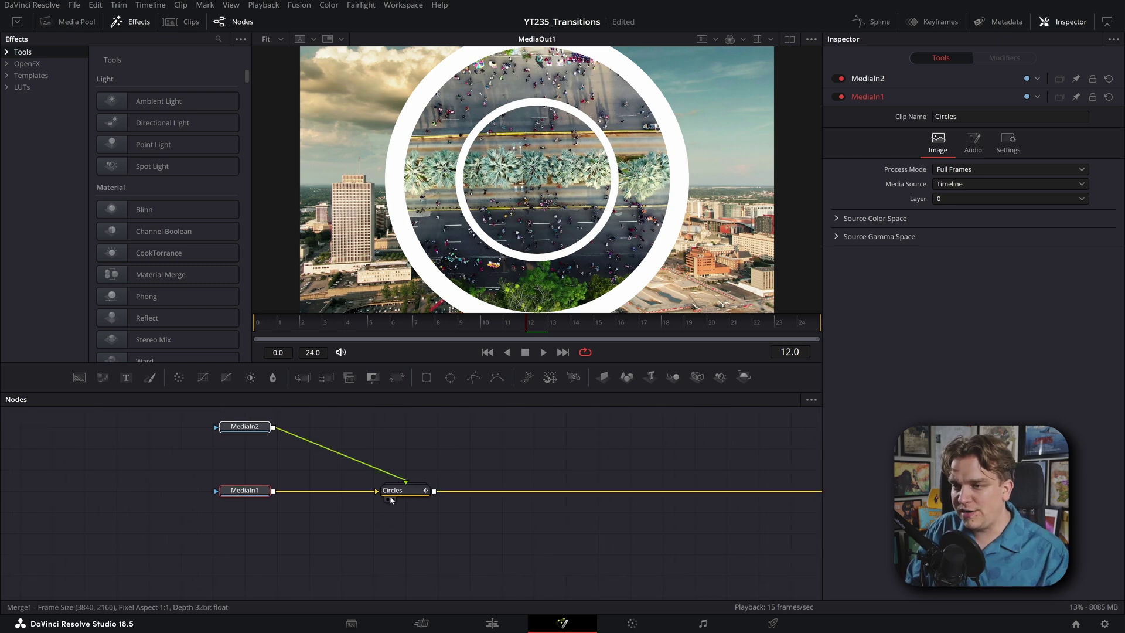
scroll(422, 498, "up", 3)
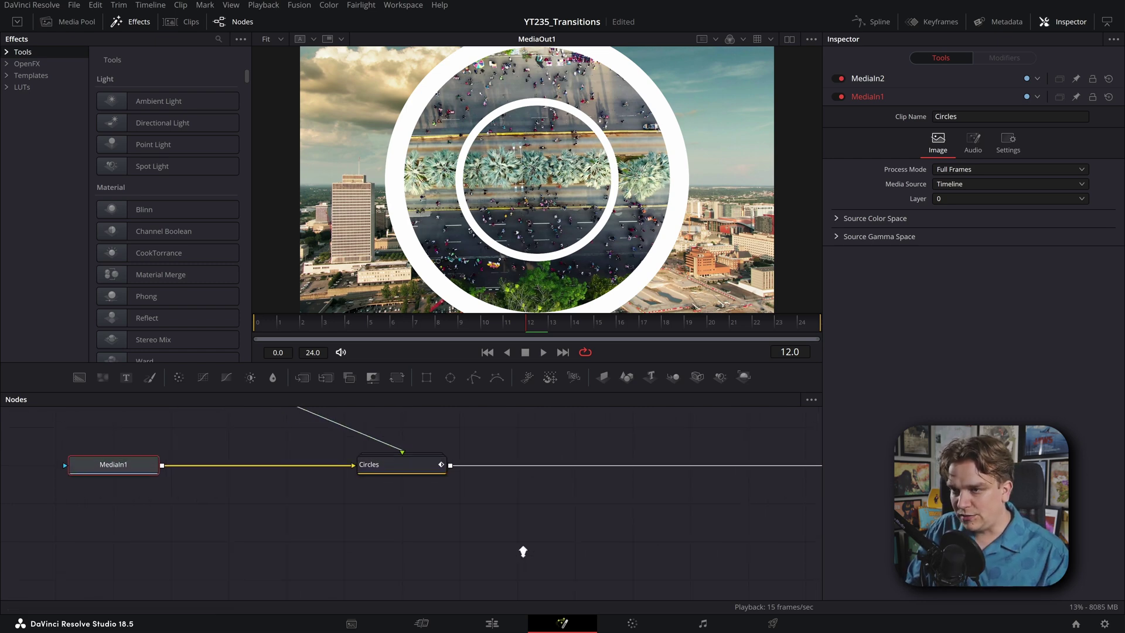
double_click(389, 467)
scroll(493, 498, "down", 5)
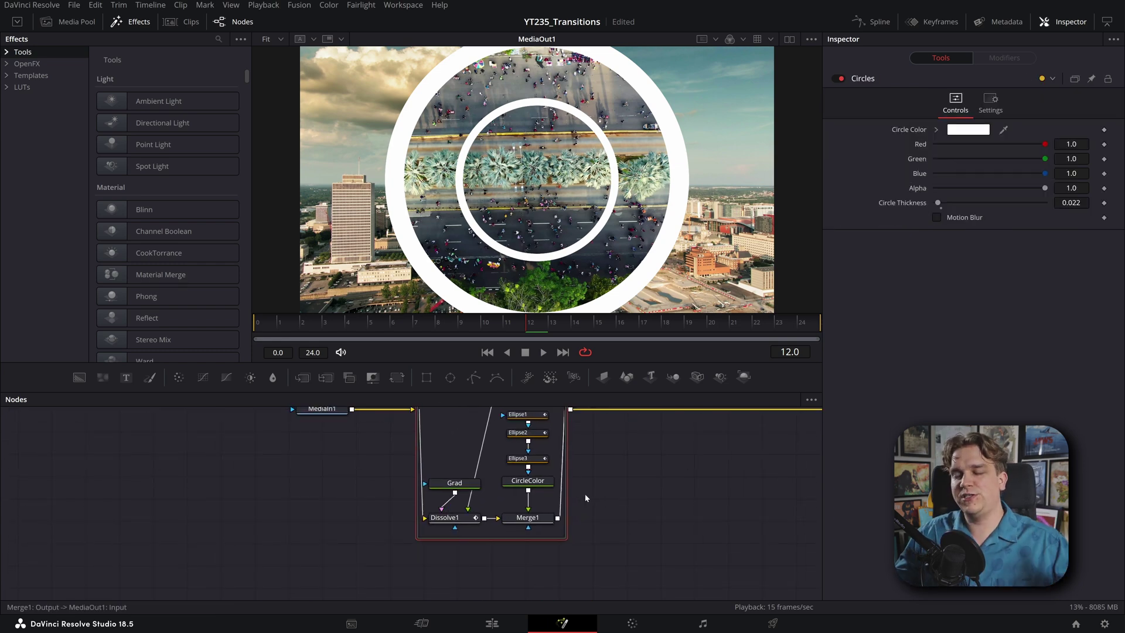
scroll(585, 494, "down", 2)
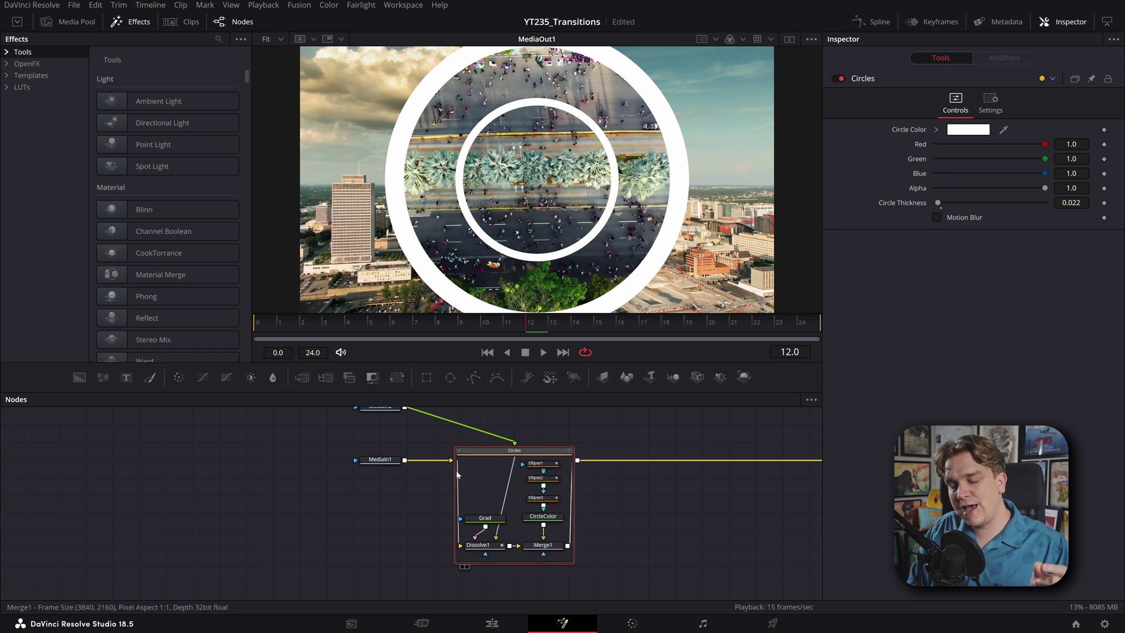
left_click_drag(475, 458, 461, 545)
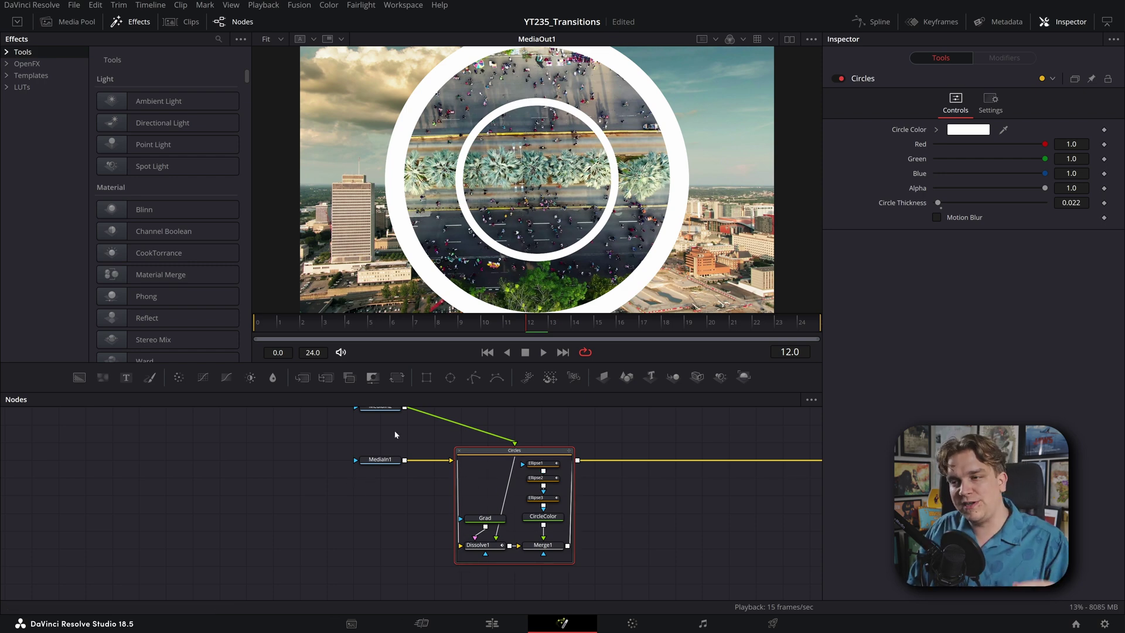
scroll(403, 433, "up", 3)
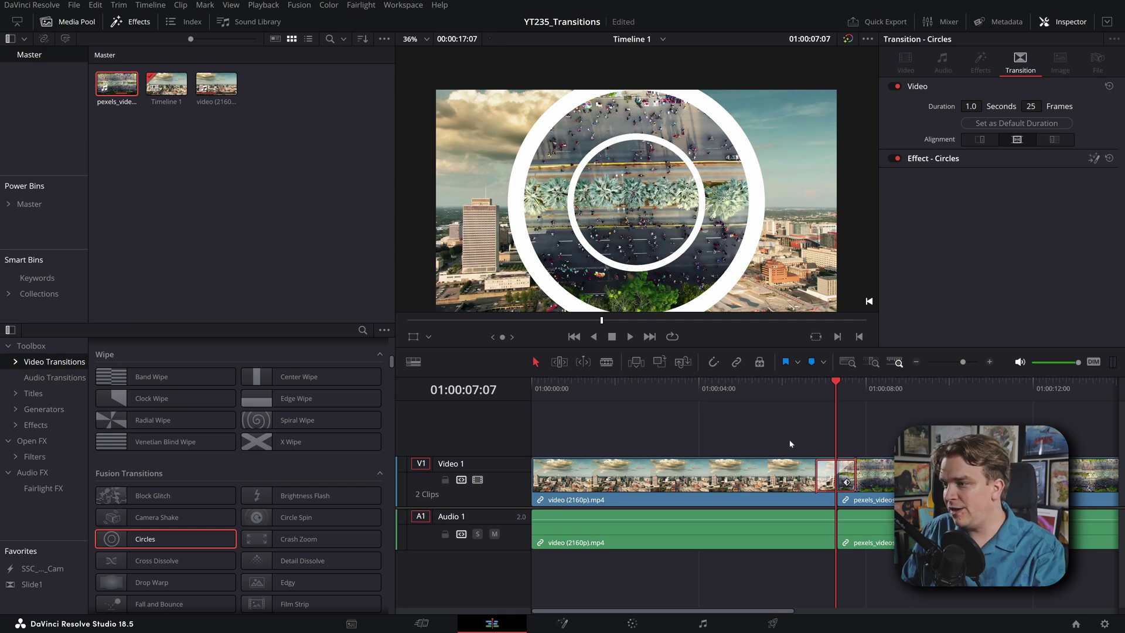
- Replace the Circles transition with a Cross Dissolve on the cut
key("Delete")
scroll(733, 423, "right", 2)
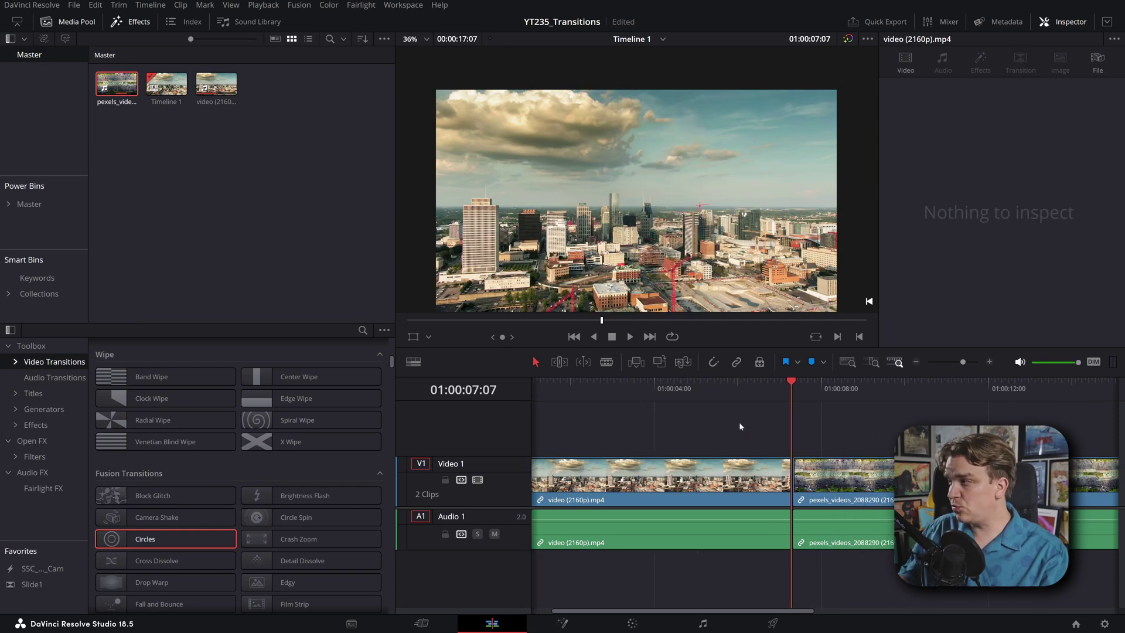
scroll(719, 427, "up", 2)
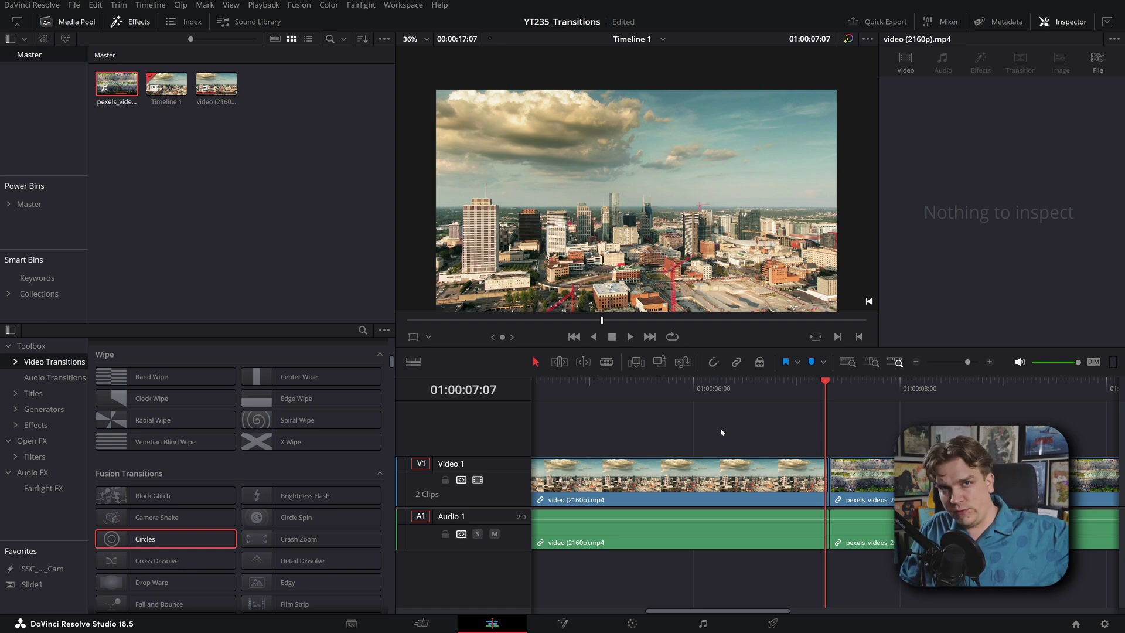
scroll(255, 492, "up", 10)
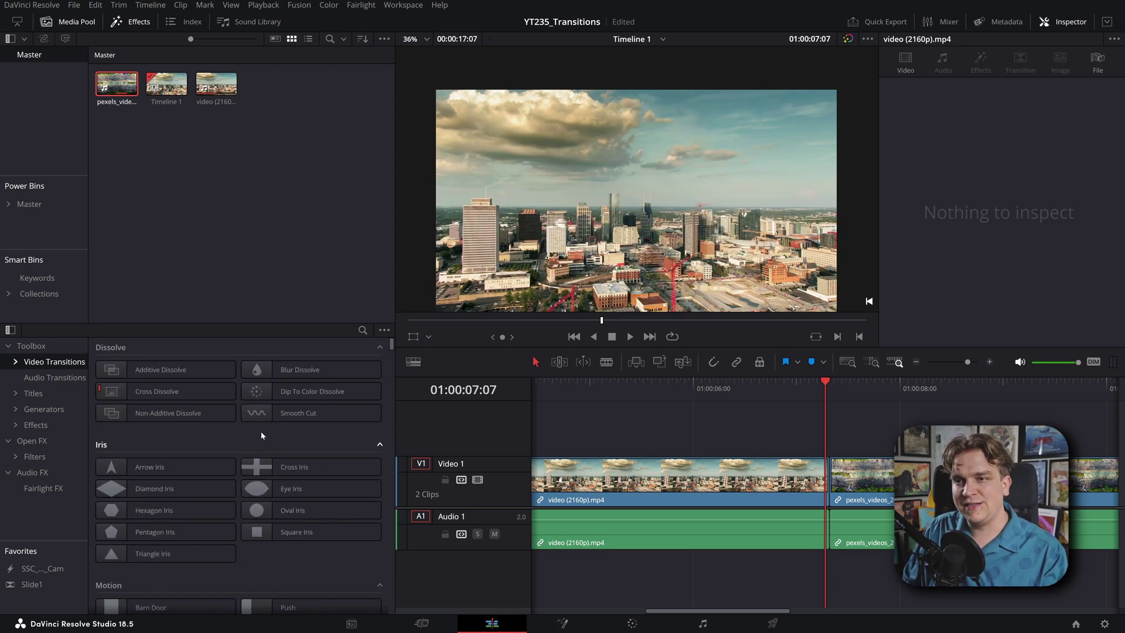
left_click_drag(156, 391, 786, 475)
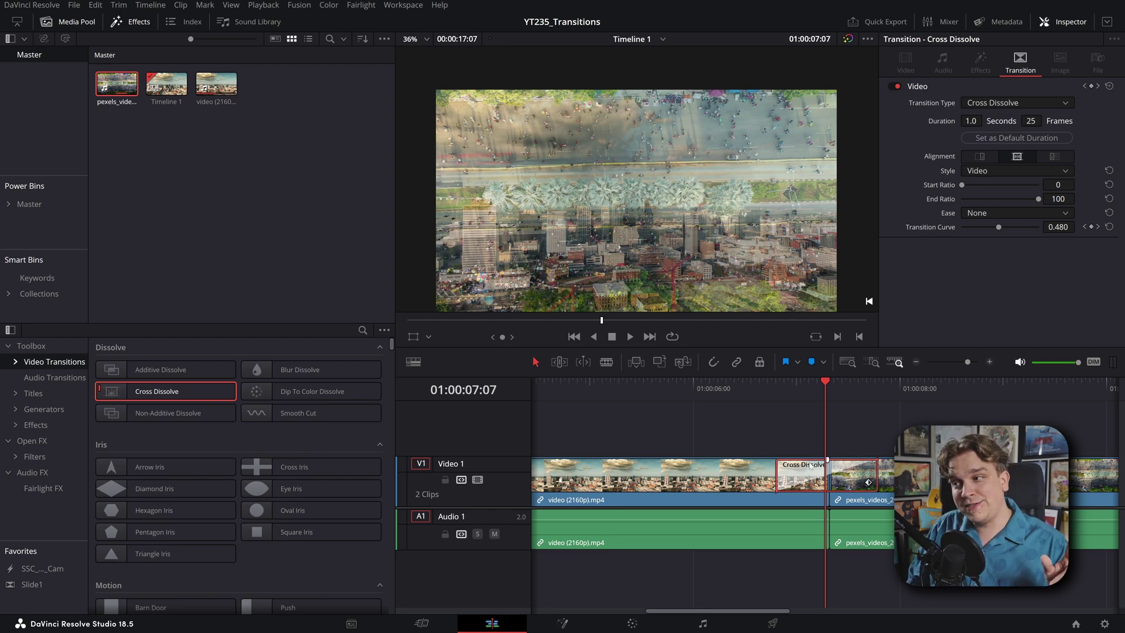
- Convert the Cross Dissolve to a Fusion transition, preview it, and open its node graph
right_click(797, 477)
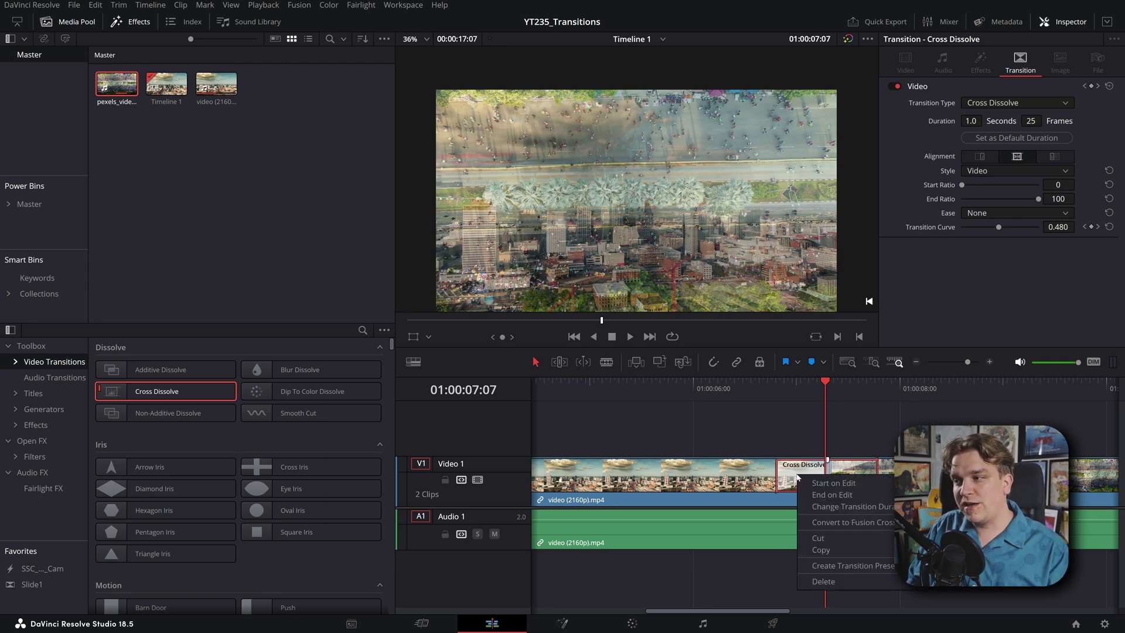
left_click(824, 522)
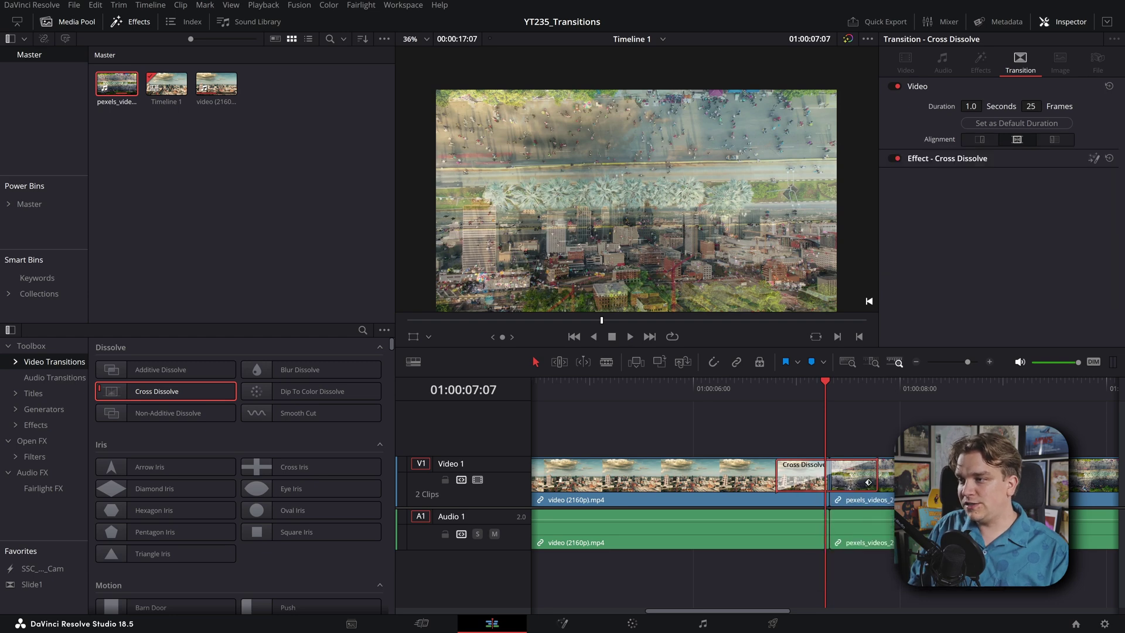
left_click_drag(781, 391, 891, 433)
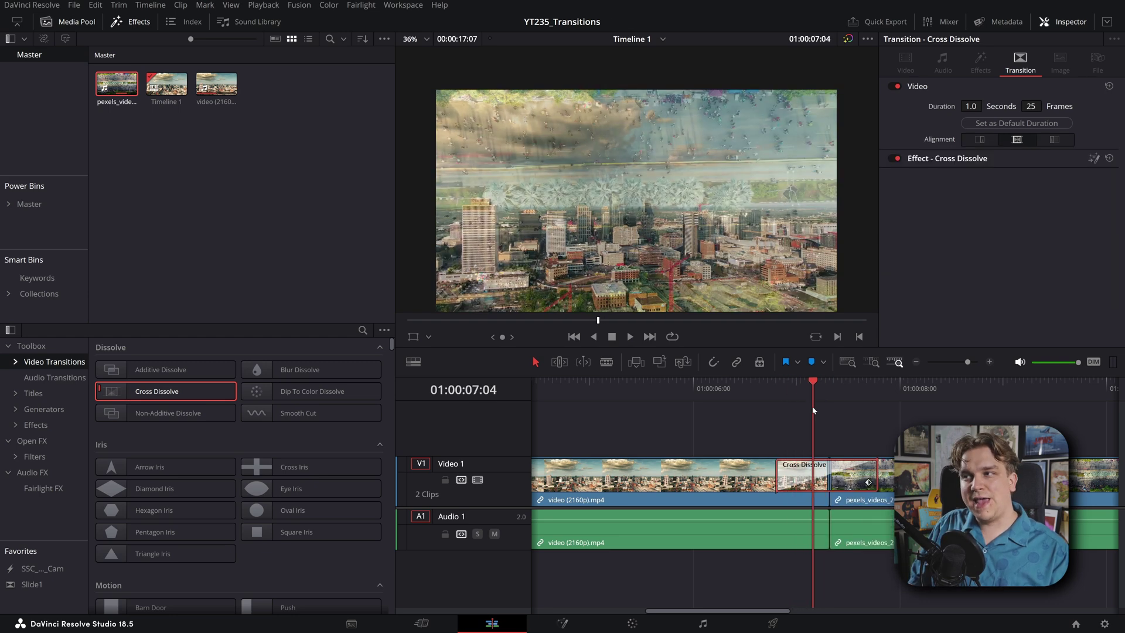
key("space")
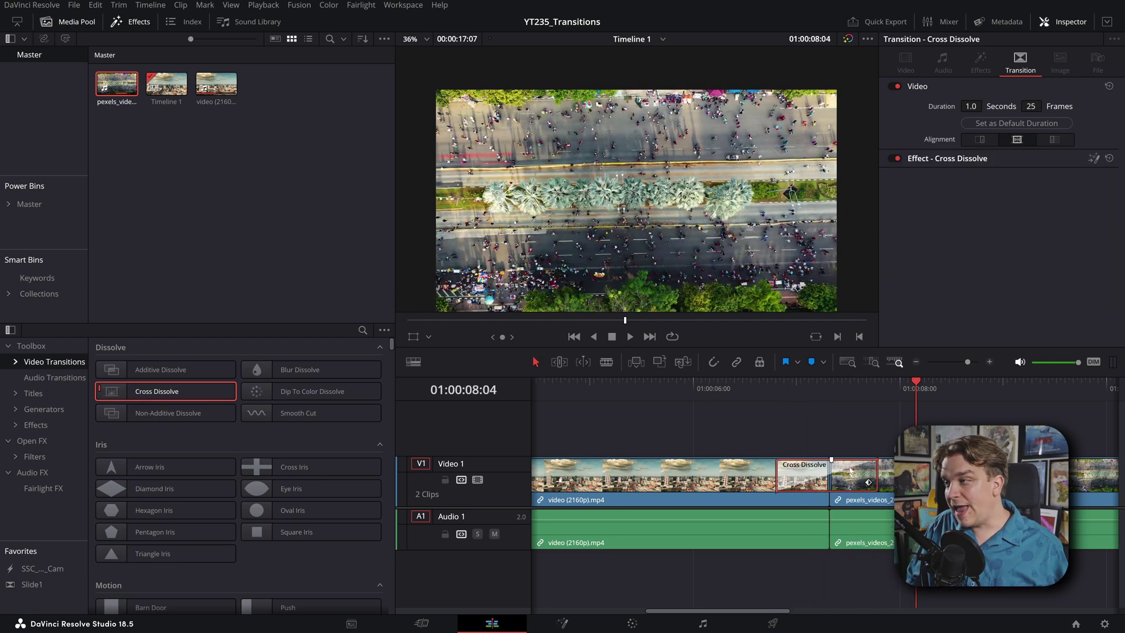
left_click(1084, 162)
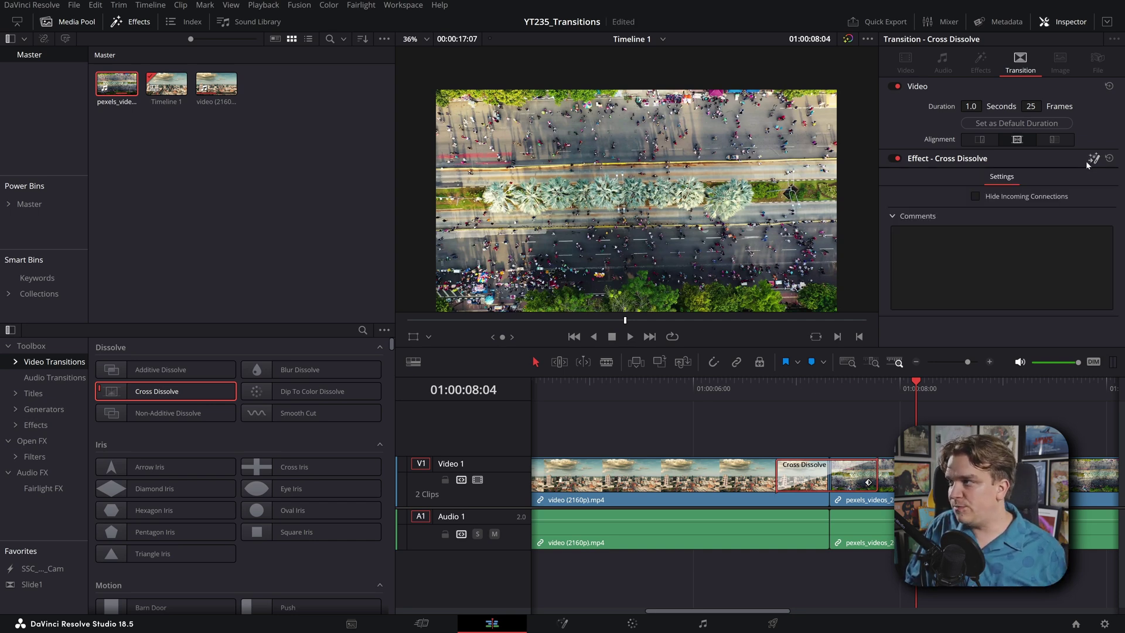
left_click(1093, 159)
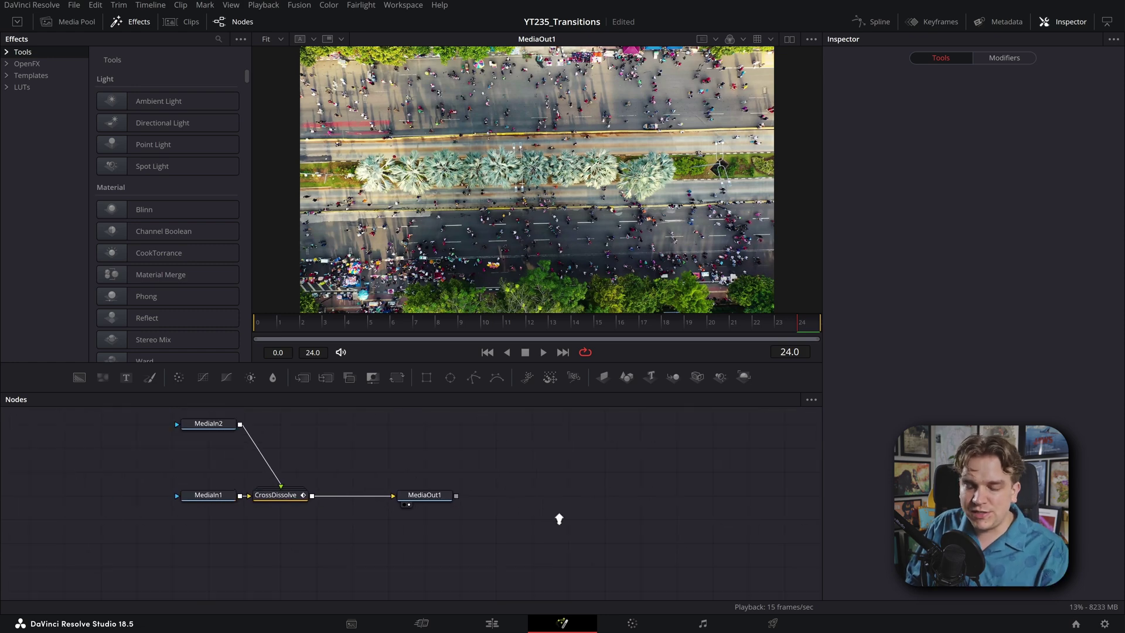
- Rearrange the MediaIn and MediaOut1 nodes and view the city and crowd clips in the viewer
left_click_drag(414, 438, 164, 489)
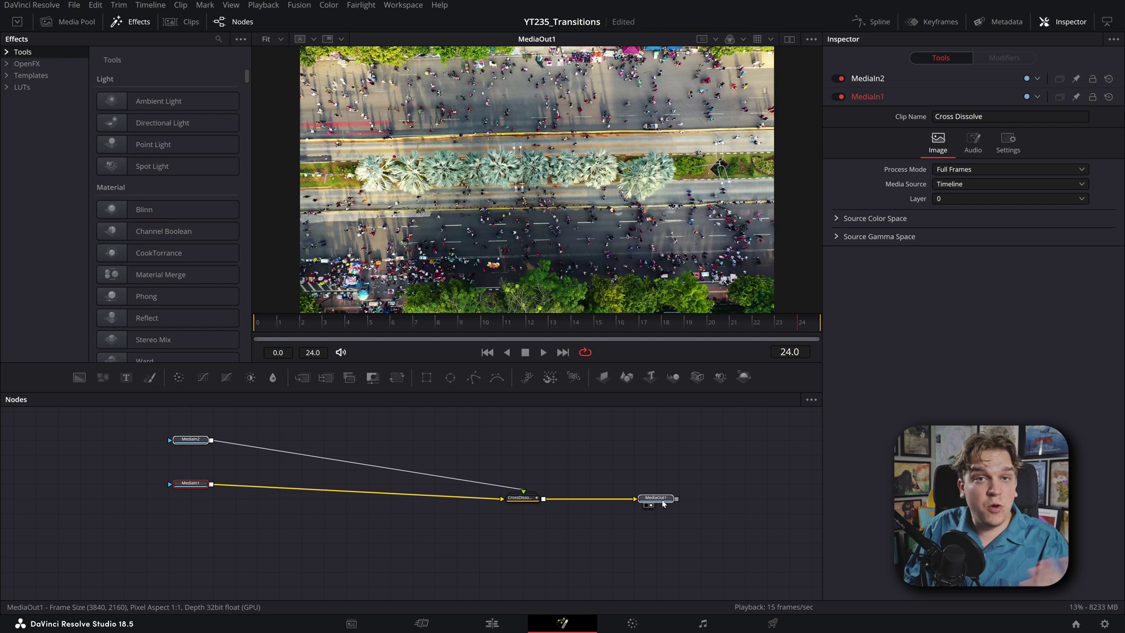
left_click_drag(655, 504, 671, 502)
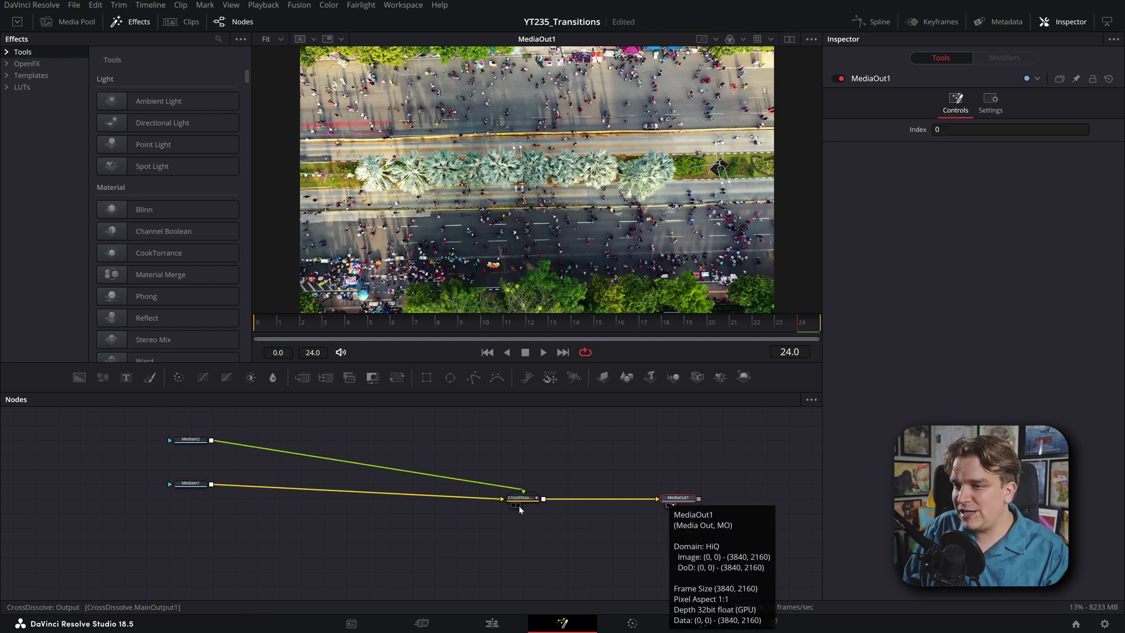
scroll(516, 538, "up", 2)
left_click_drag(122, 480, 95, 498)
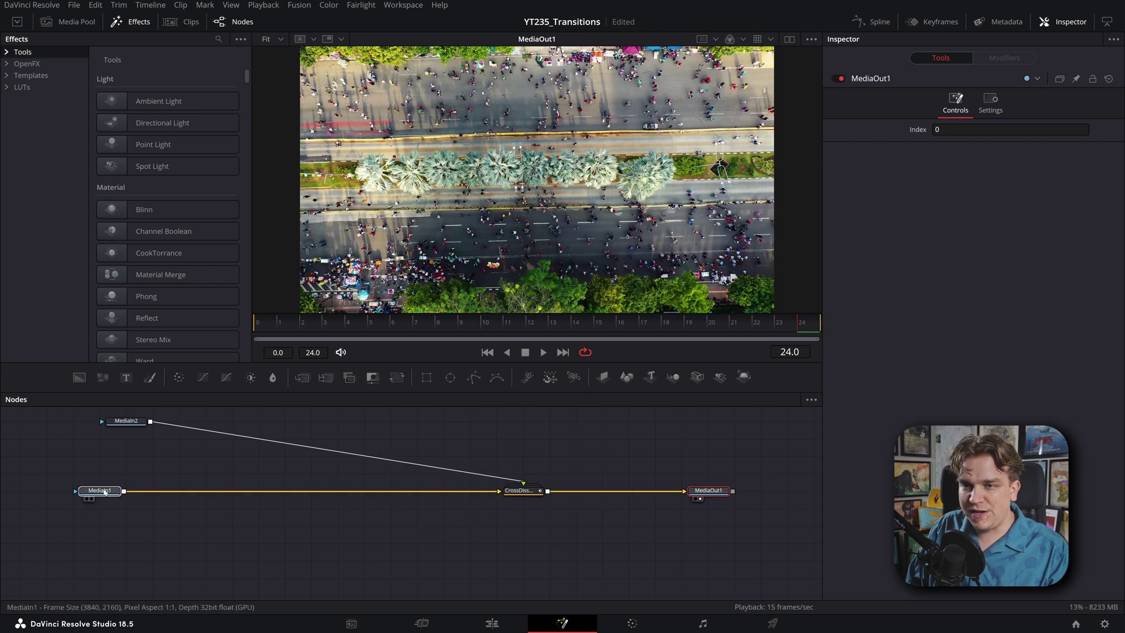
key("1")
left_click(125, 426)
key("1")
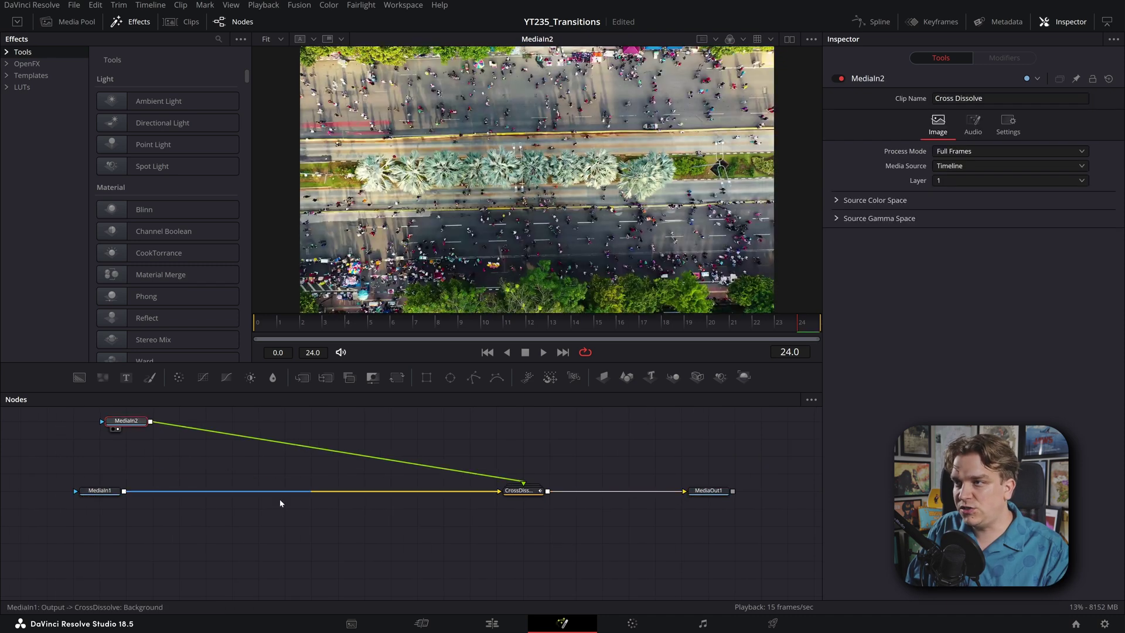
- Expand the CrossDissolve group, select Dissolve1, scrub, and view its Anim Curves modifier
left_click_drag(505, 492, 457, 491)
key("ctrl+e")
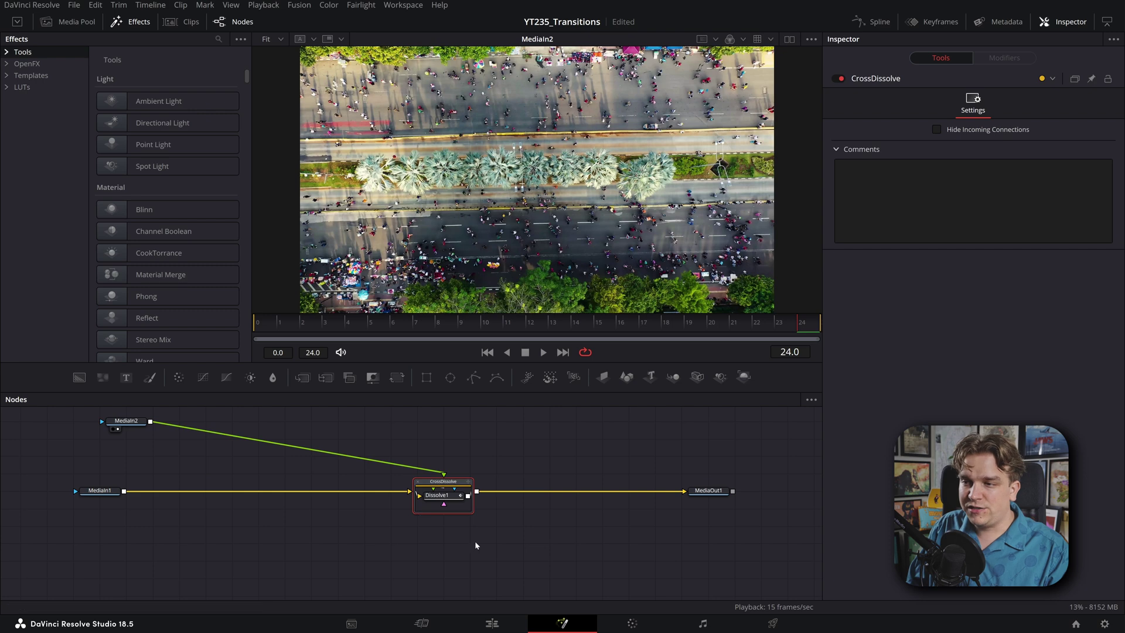
scroll(475, 541, "up", 2)
left_click_drag(528, 530, 581, 571)
left_click(455, 497)
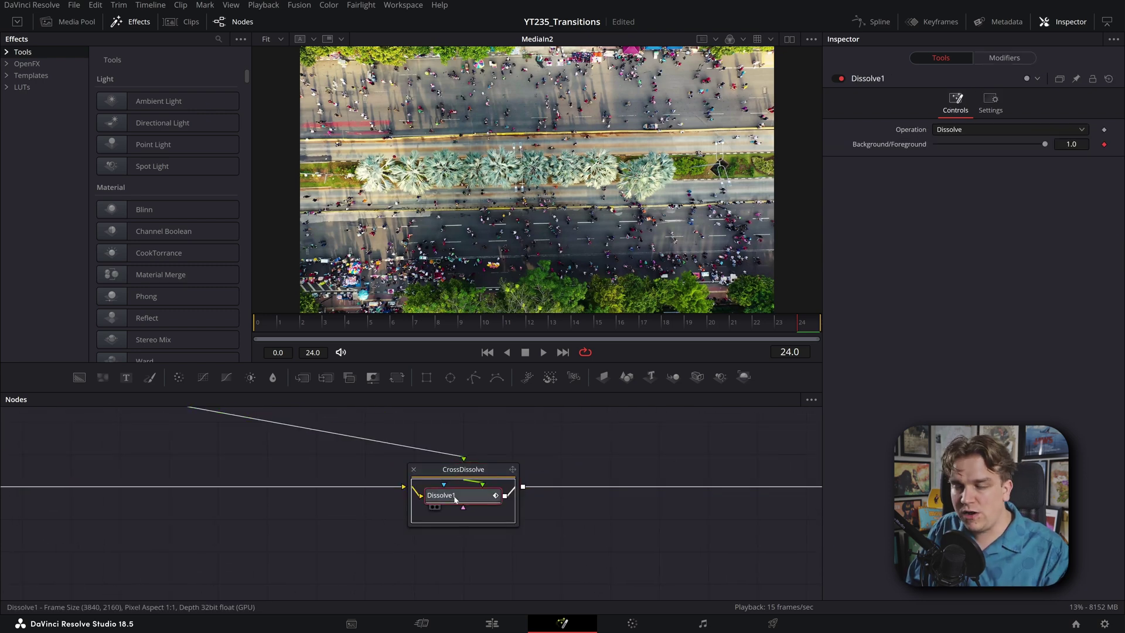
left_click_drag(265, 325, 803, 362)
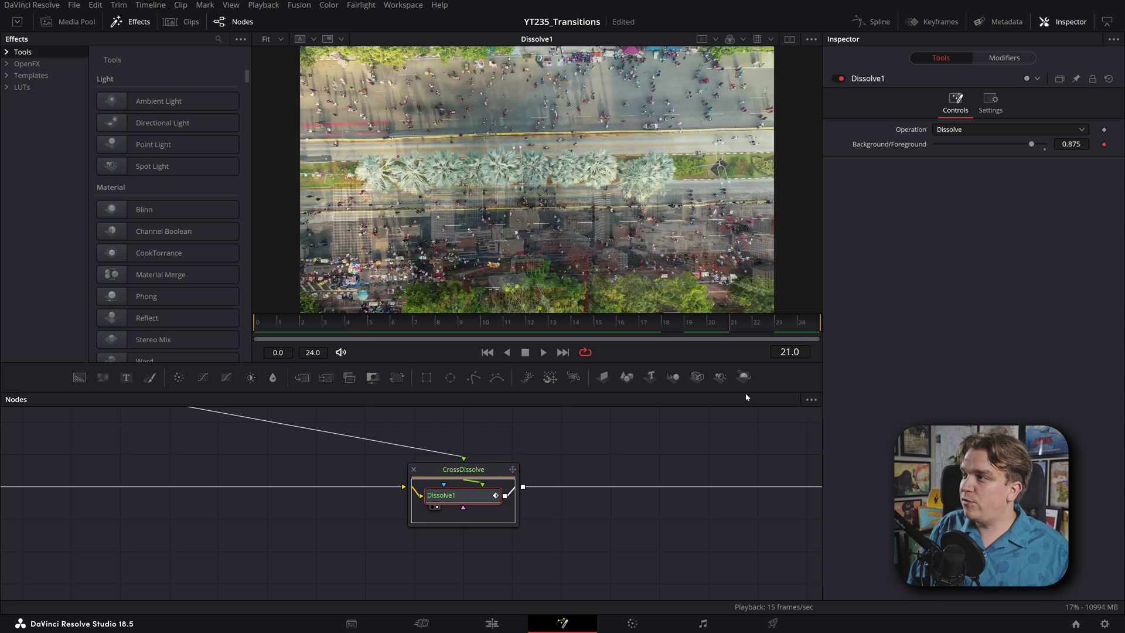
left_click(1007, 58)
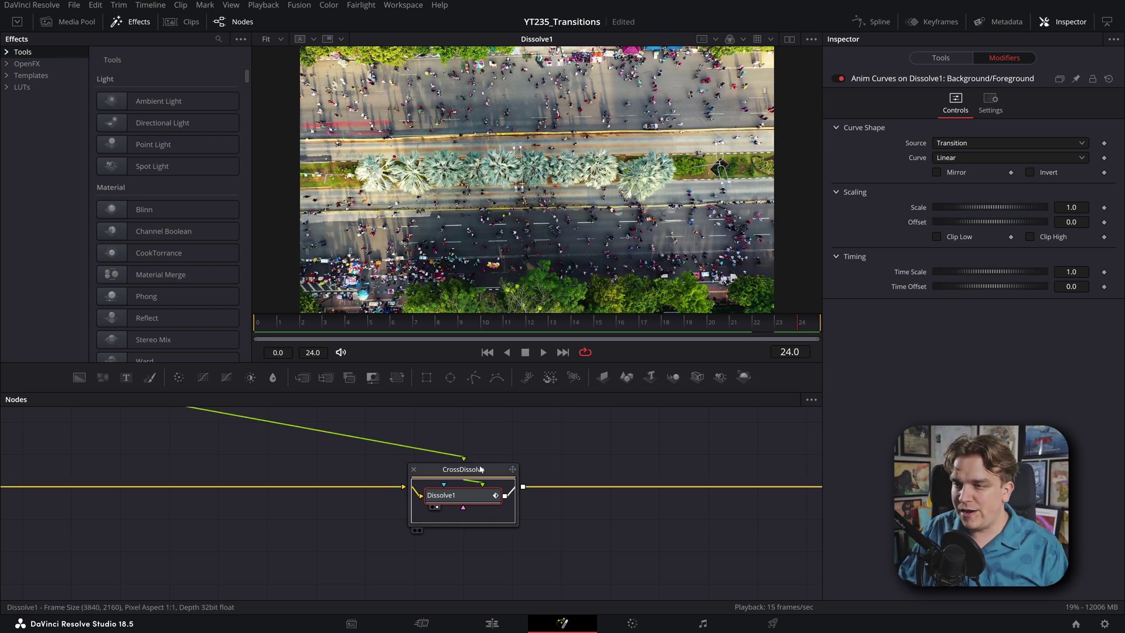
- Delete the CrossDissolve group, keeping the MediaIn1 to MediaOut1 link intact
left_click(446, 508)
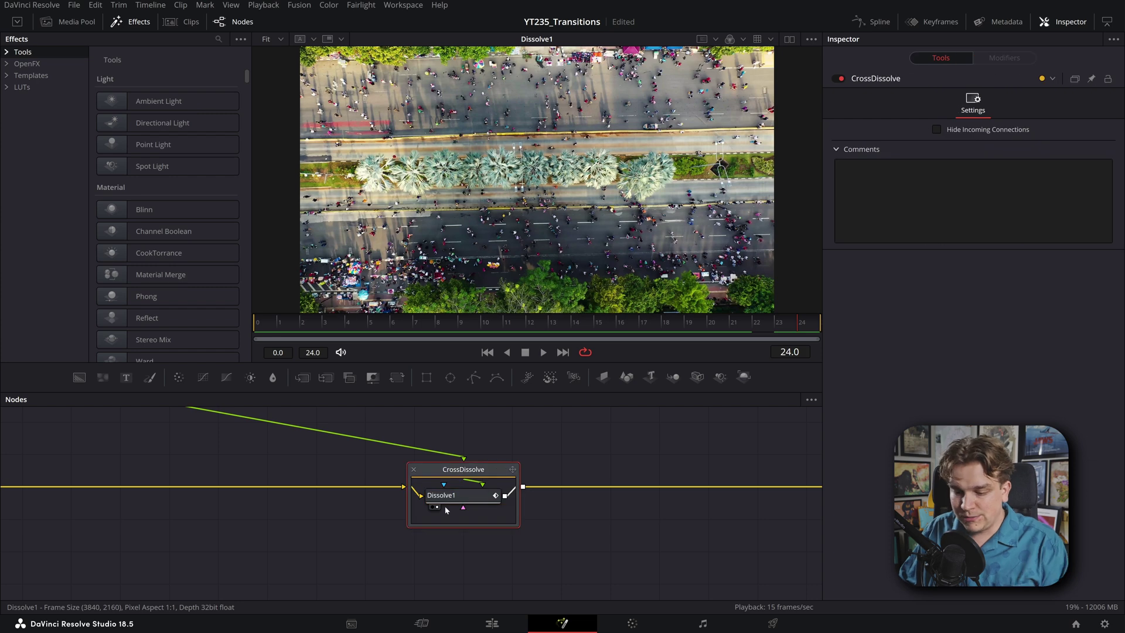
key("Delete")
scroll(497, 461, "down", 3)
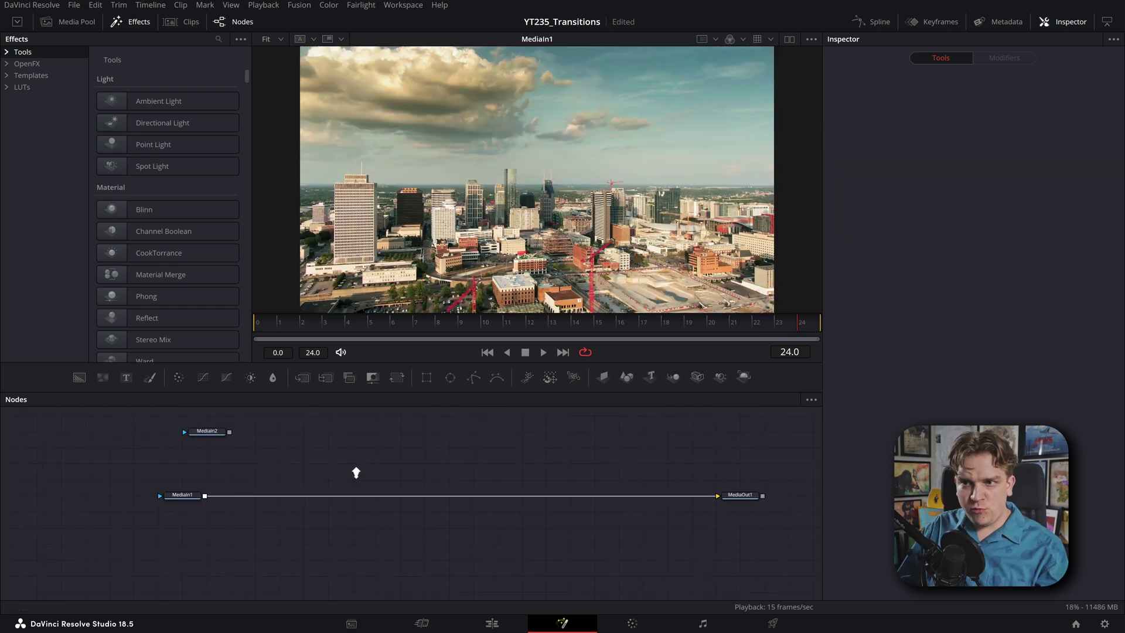
scroll(356, 472, "up", 1)
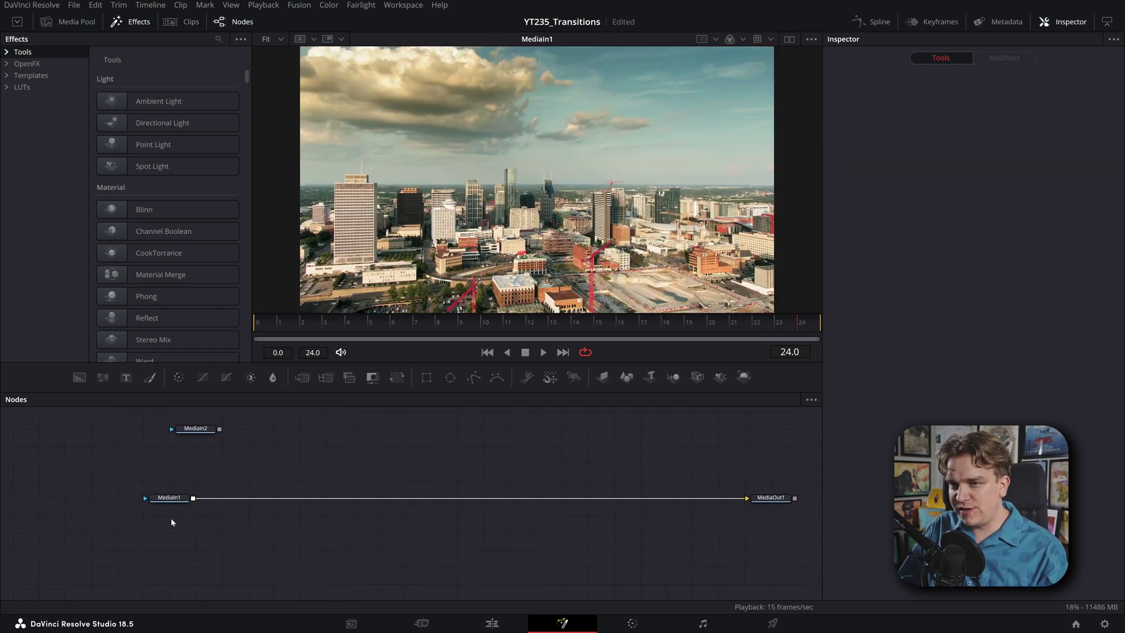
left_click(772, 501)
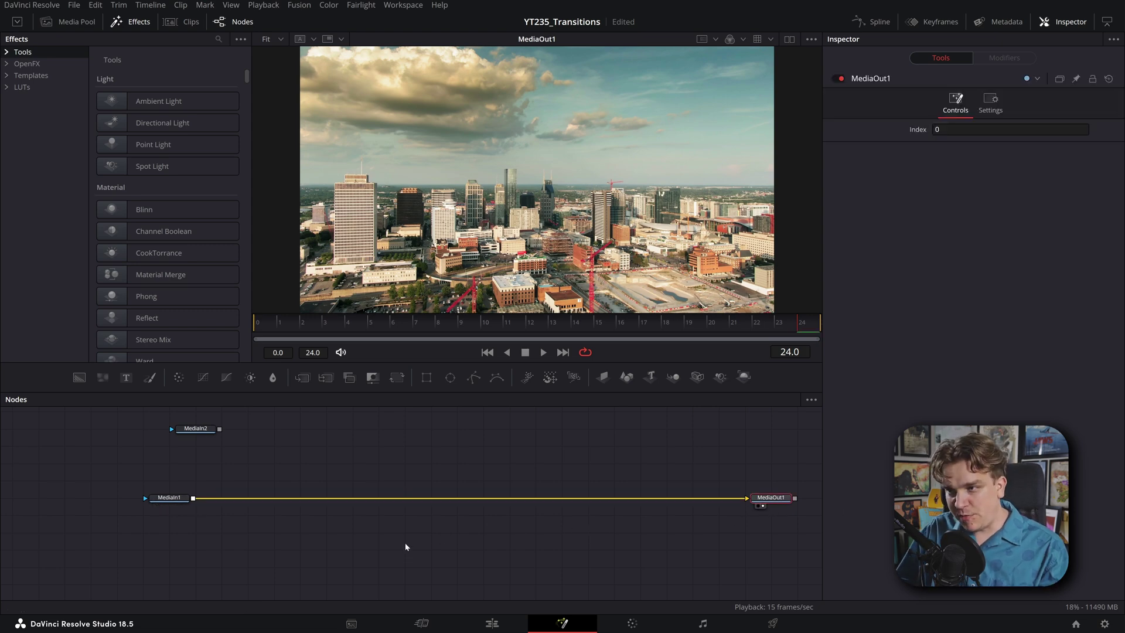
left_click_drag(716, 507, 644, 520)
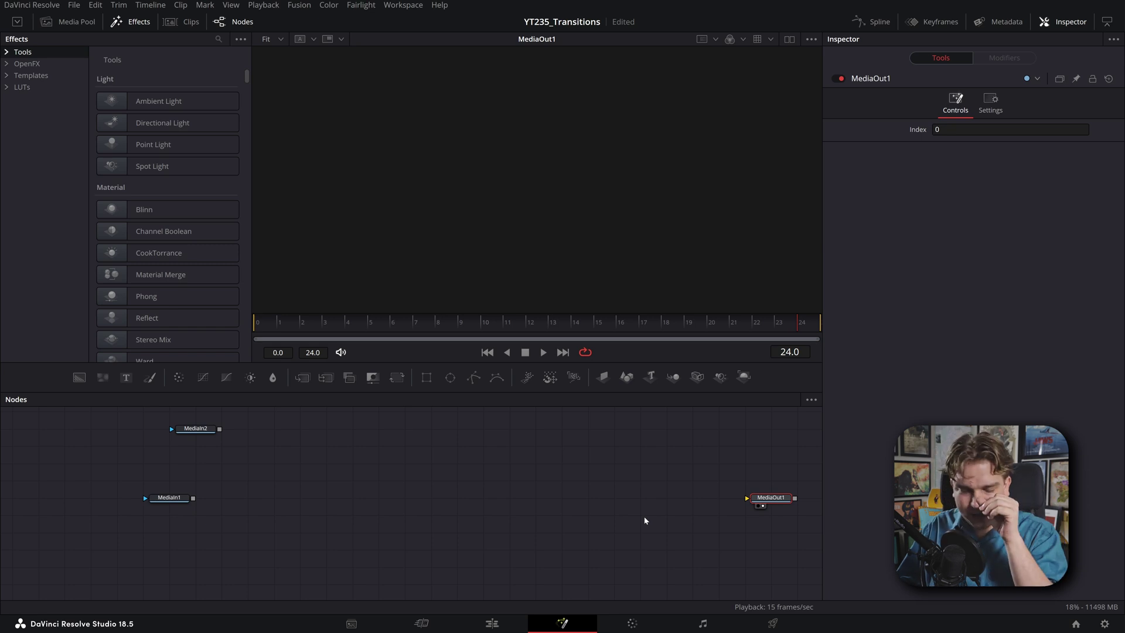
key("ctrl+z")
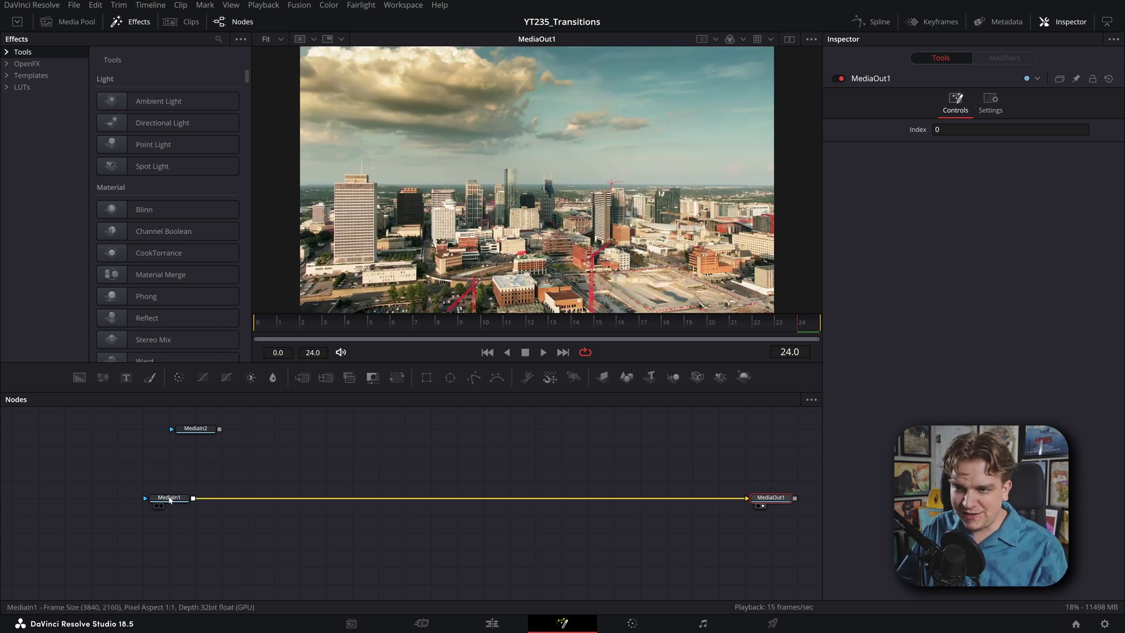
- Add a Merge node after MediaIn1 via the tool search
left_click(169, 499)
key("shift+space")
type("erod")
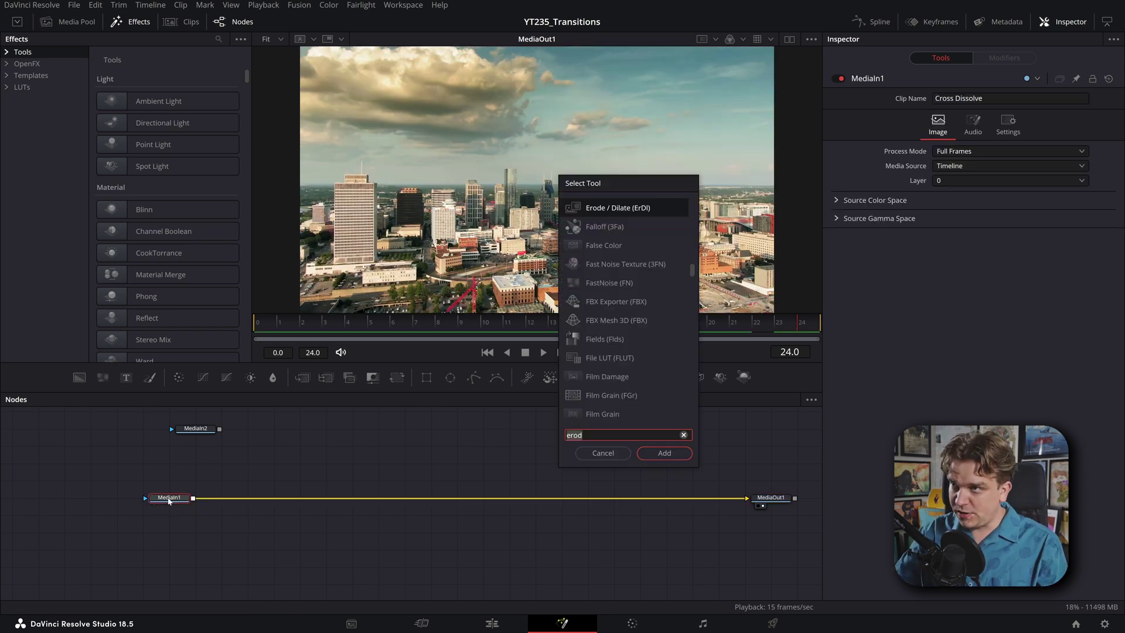
key("BackSpace")
key("BackSpace")
key("BackSpace")
key("BackSpace")
type("merge")
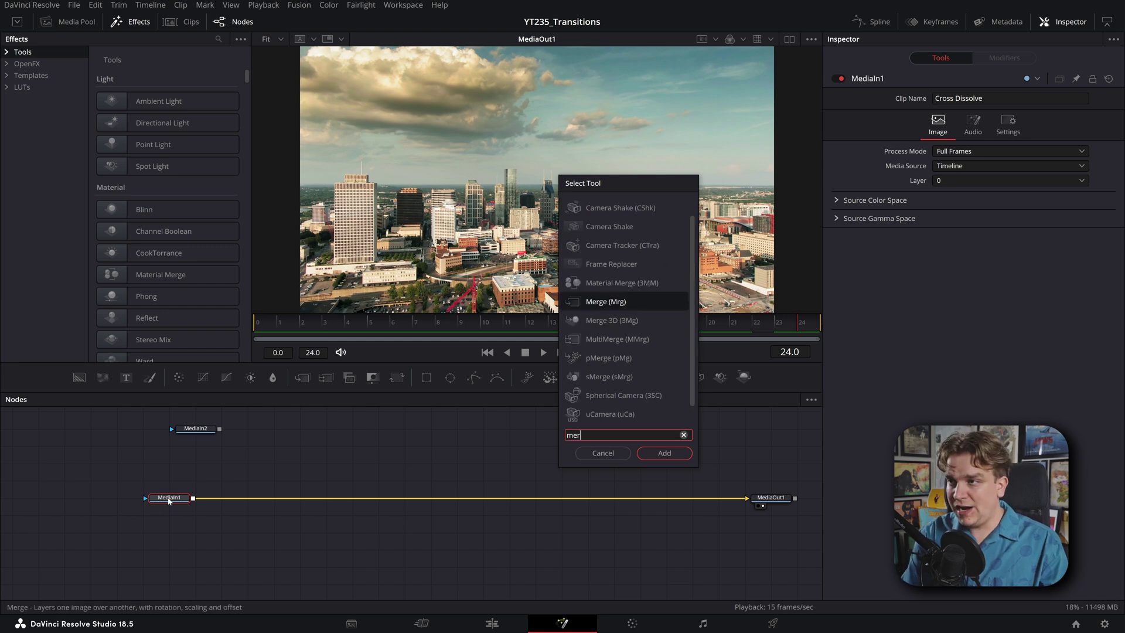
key("Return")
- Center Merge1 on the link, wire MediaIn2 into its foreground, and place MediaIn2 above
left_click_drag(234, 498, 496, 499)
left_click_drag(221, 433, 483, 493)
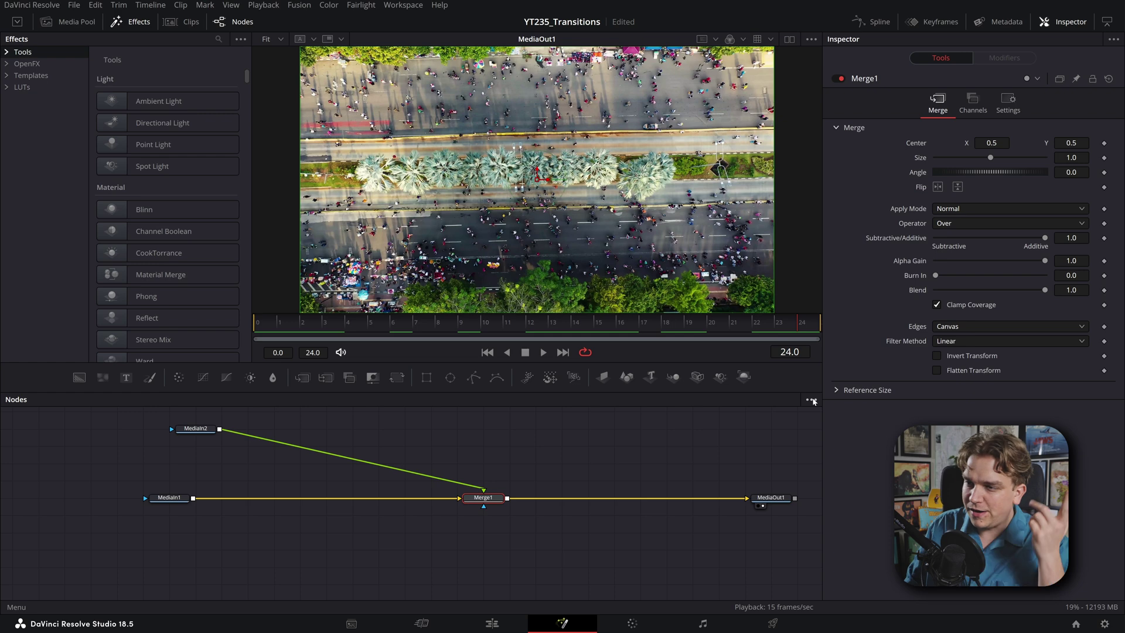
left_click_drag(208, 428, 490, 452)
- Add a Transform node (xf) under MediaIn2 and slide the crowd clip's Center left
key("shift+space")
type("merg")
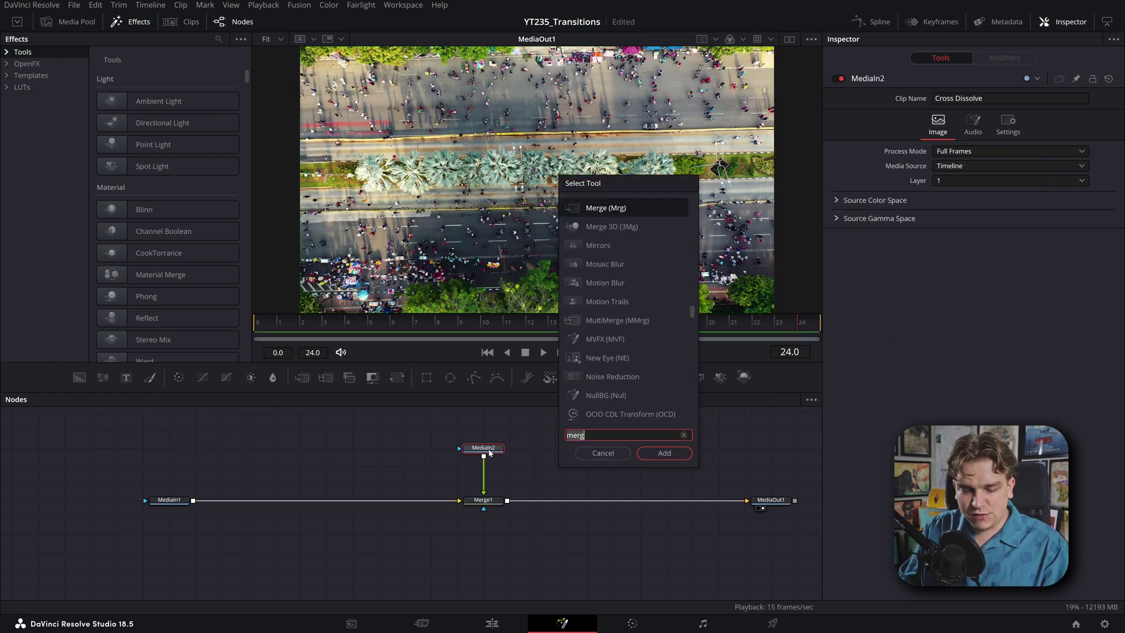
key("BackSpace")
key("BackSpace")
key("BackSpace")
key("BackSpace")
type("xf")
key("Return")
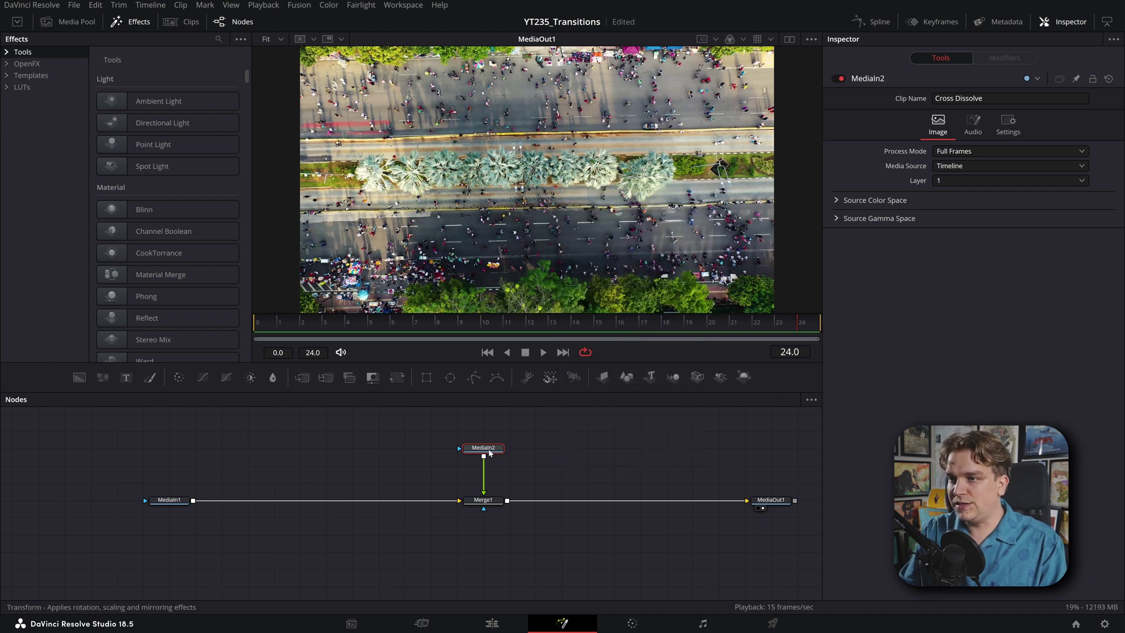
scroll(498, 466, "up", 1)
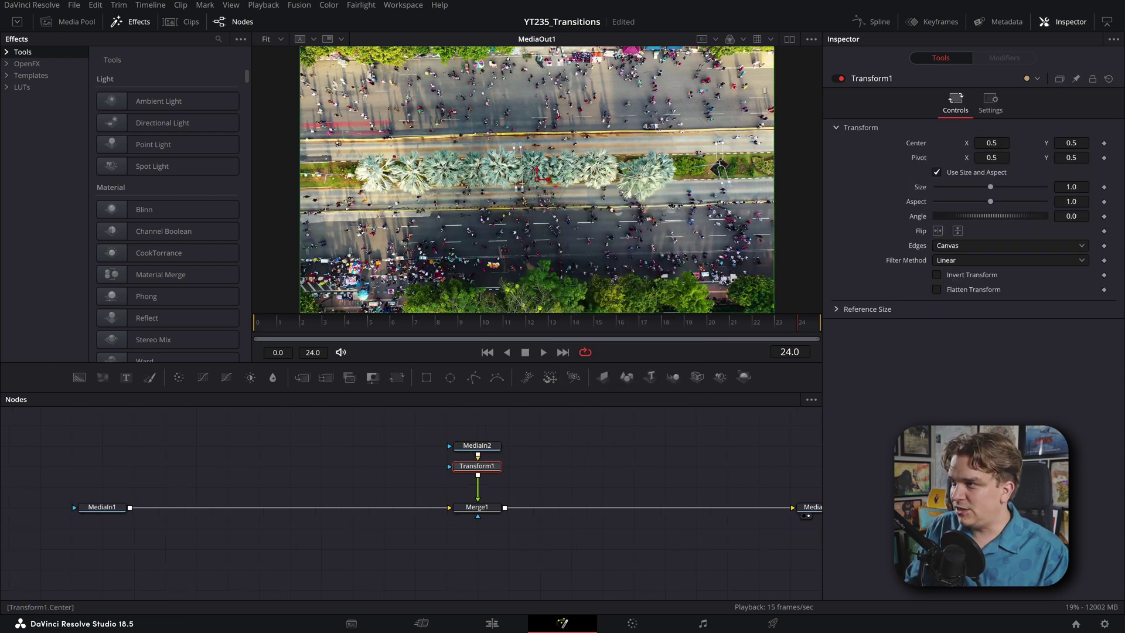
left_click_drag(992, 143, 923, 143)
- Drive Transform1's Center with a Vector Result modifier and show its controls at frame 16
right_click(916, 145)
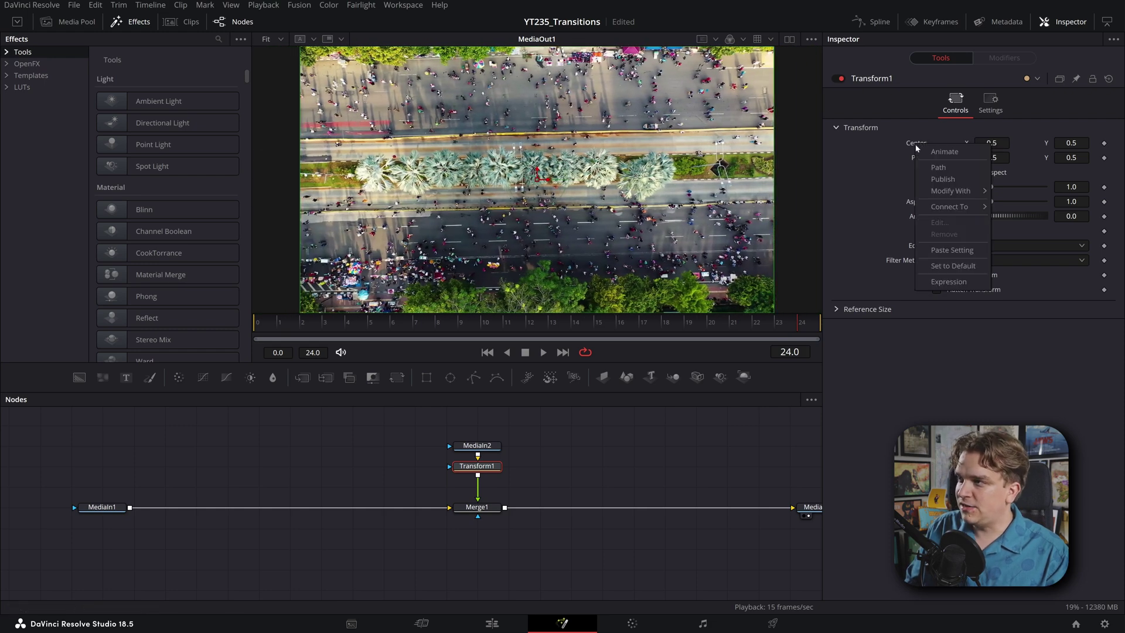
mouse_move(958, 194)
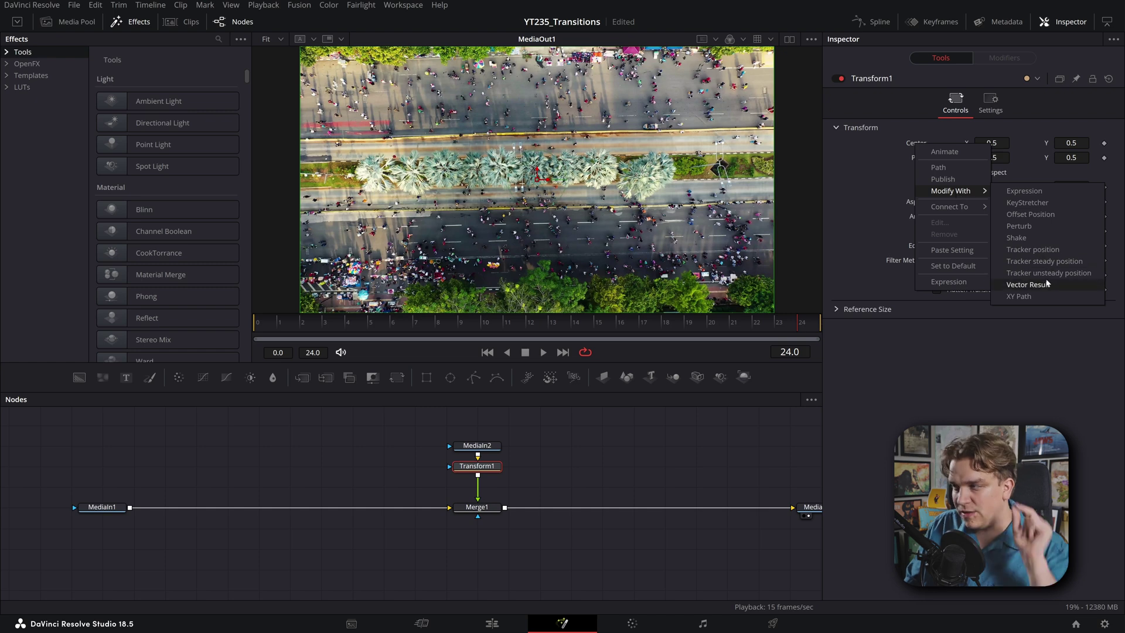
left_click(1029, 285)
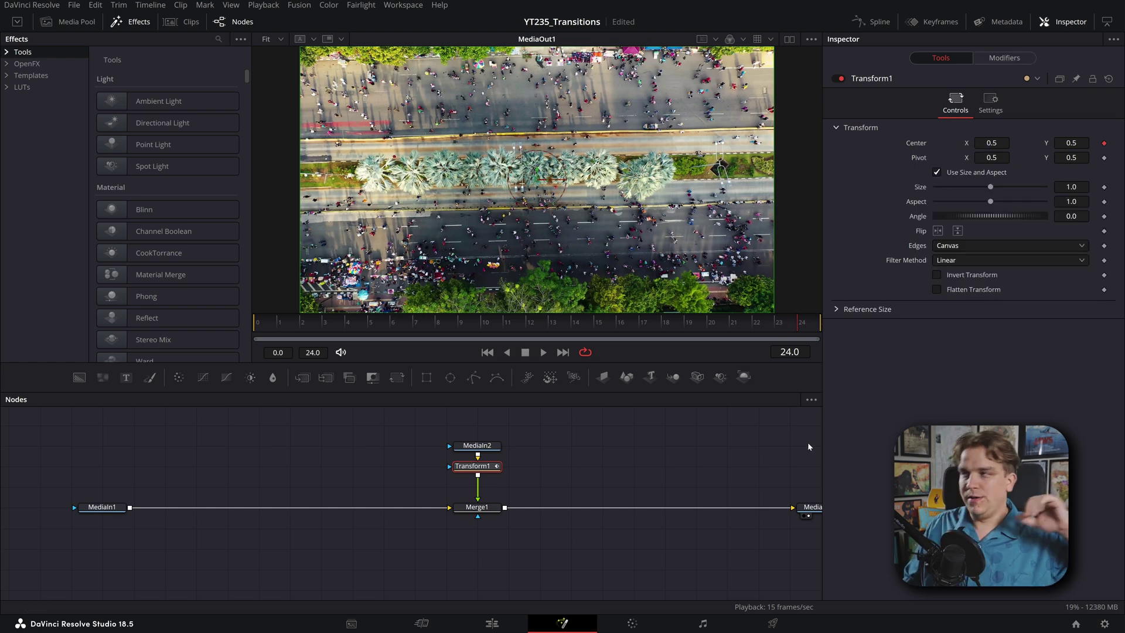
left_click_drag(340, 332, 620, 362)
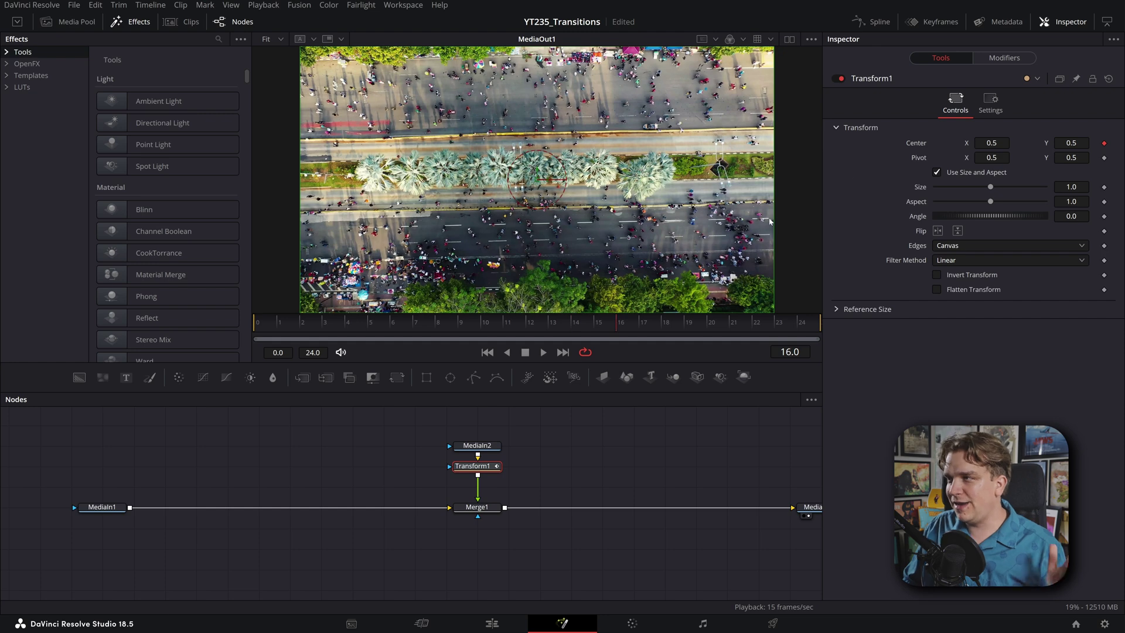
left_click(999, 59)
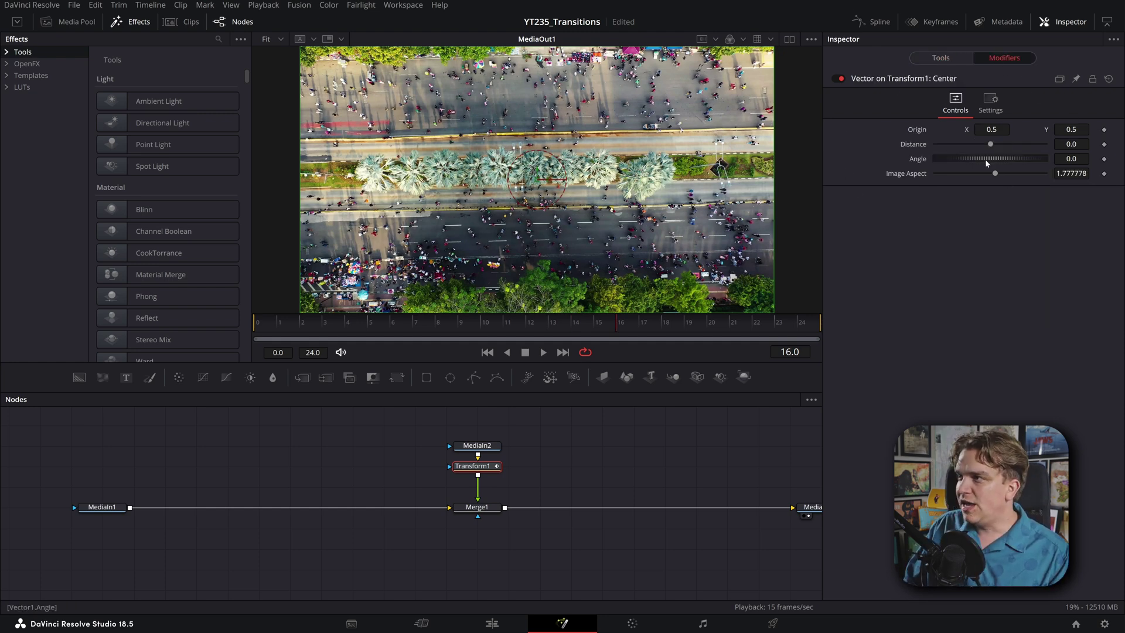
- Test vector Distance (0.04, 0.09) and Angle, then reset both to zero
left_click_drag(992, 144, 994, 145)
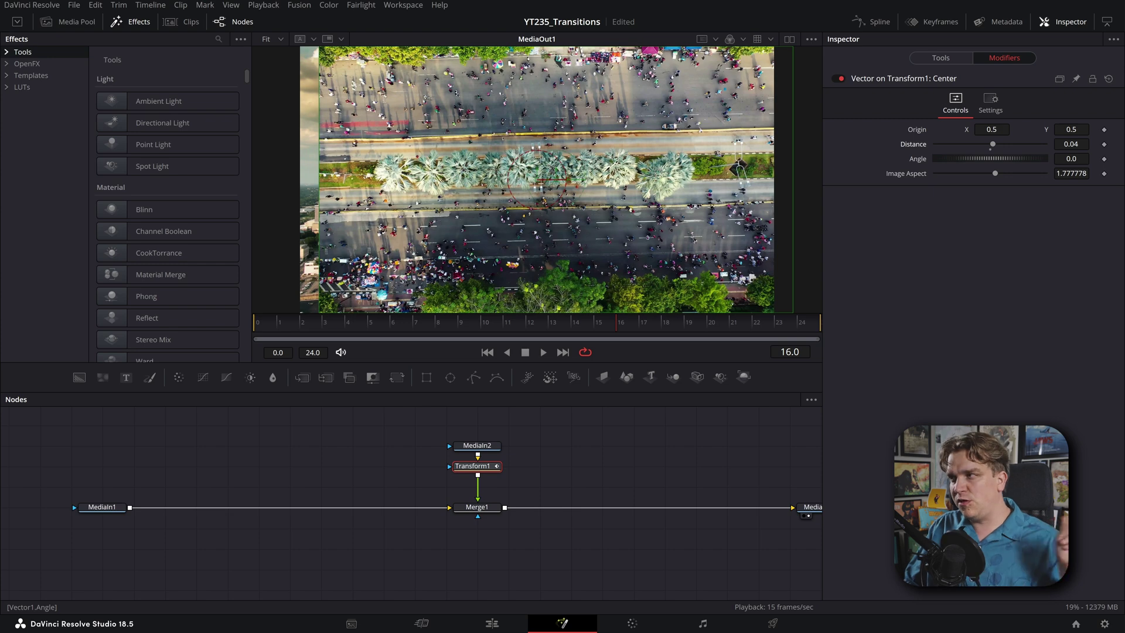
left_click_drag(991, 158, 1081, 170)
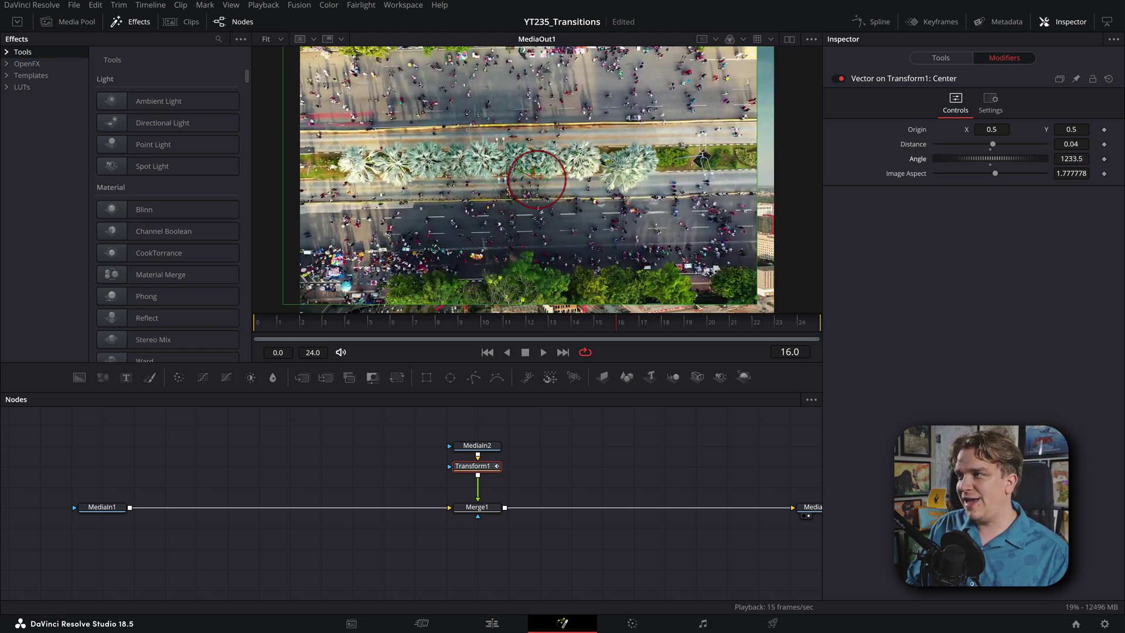
left_click_drag(993, 149, 838, 157)
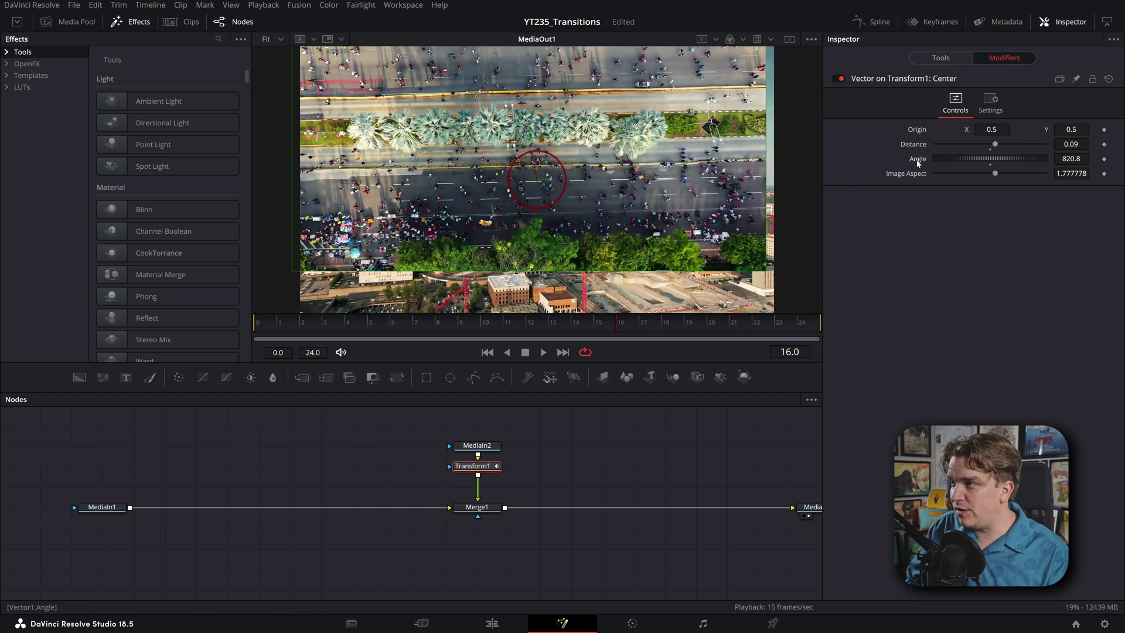
double_click(917, 159)
double_click(914, 144)
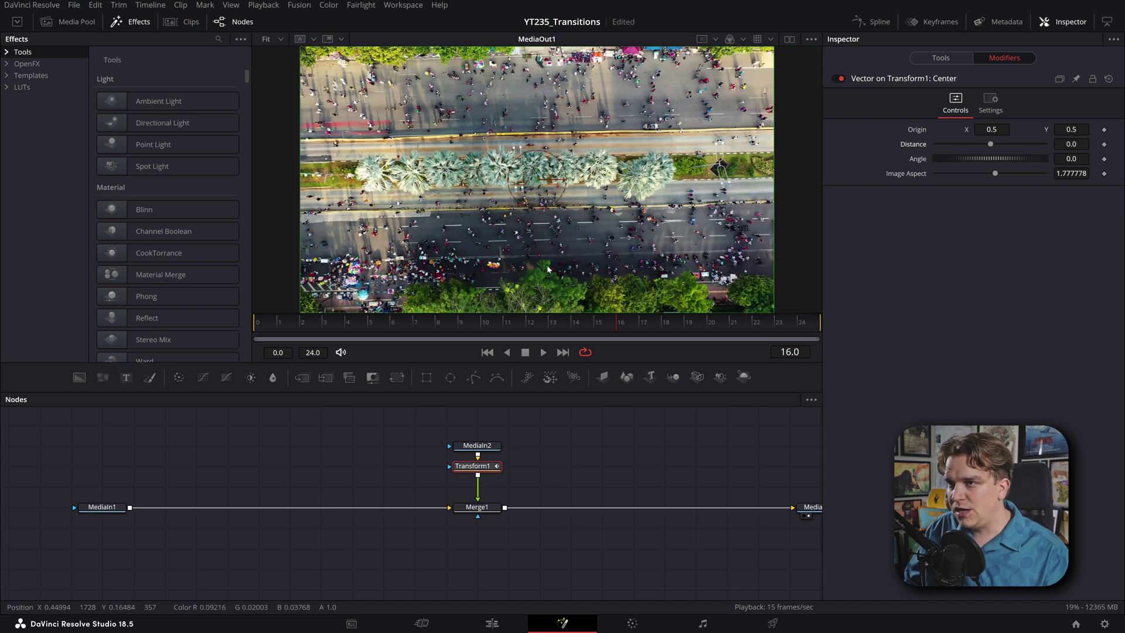
- Set the Vector Distance to -1.0 and save the YT235_Transitions project
scroll(536, 179, "down", 1)
scroll(537, 179, "up", 2)
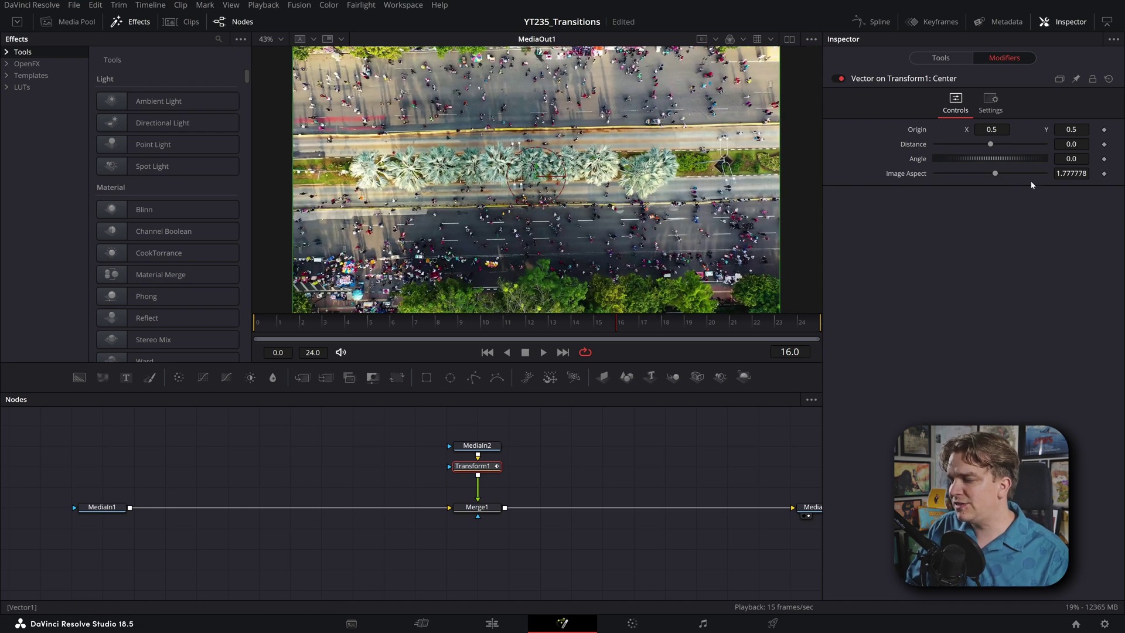
scroll(646, 209, "down", 2)
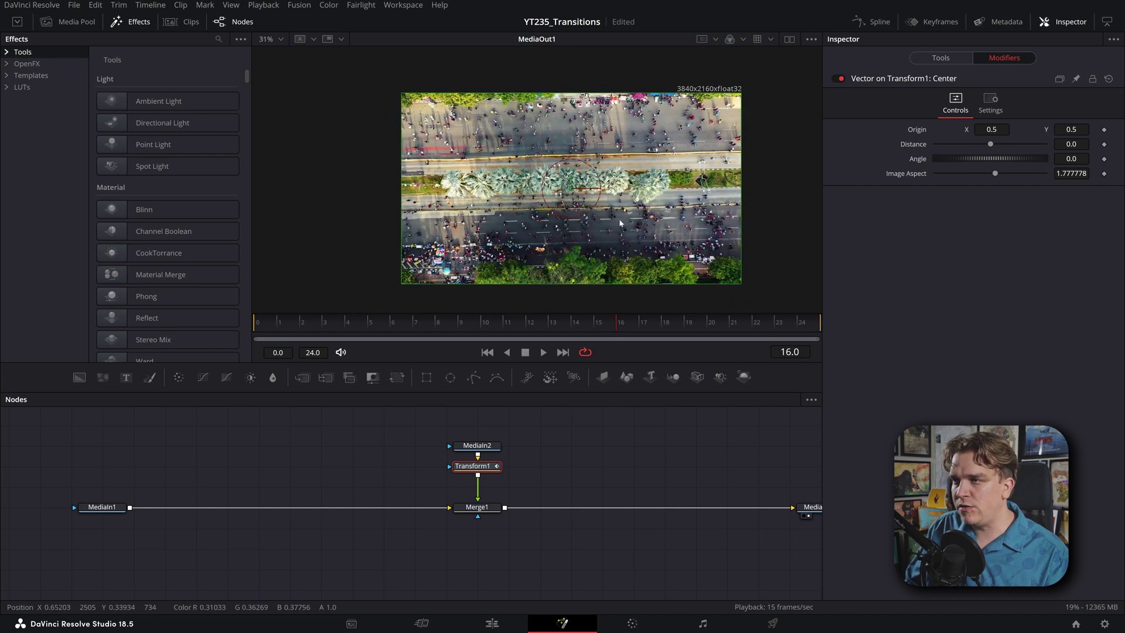
left_click_drag(984, 147, 931, 149)
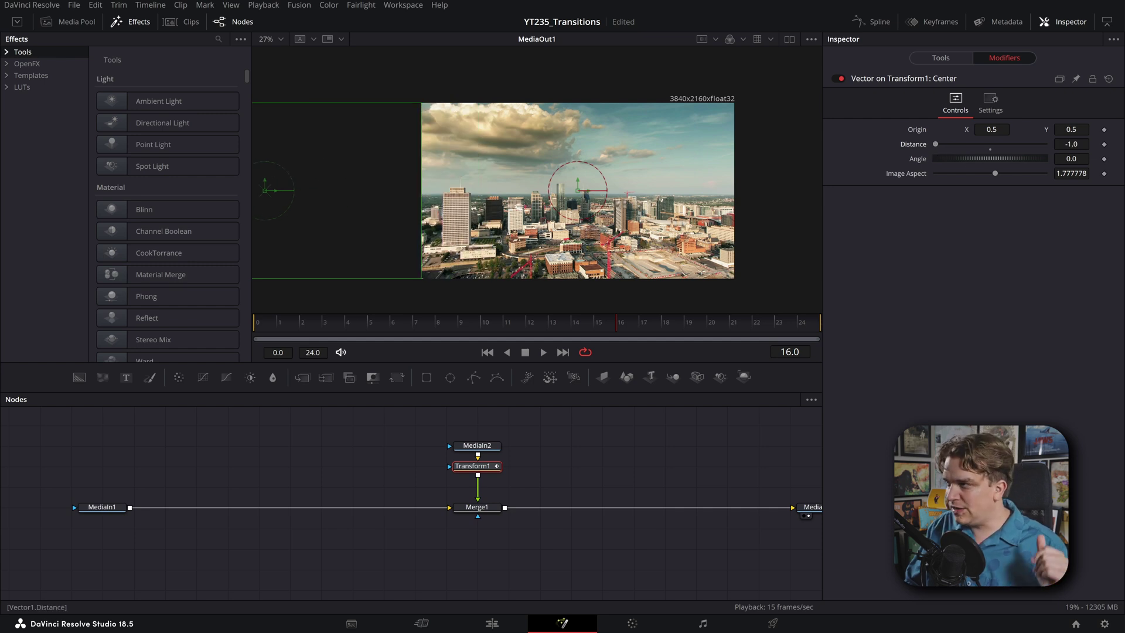
left_click(1072, 144)
key("ctrl+s")
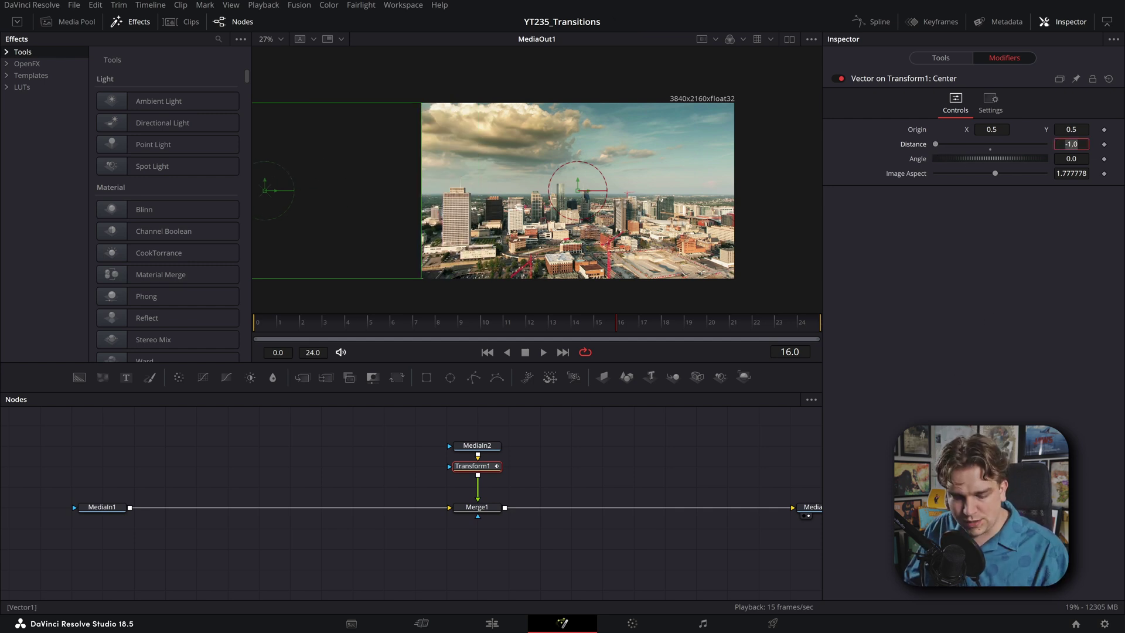
- Drive the vector Distance with an Anim Curves modifier and set its Offset to -1
right_click(912, 144)
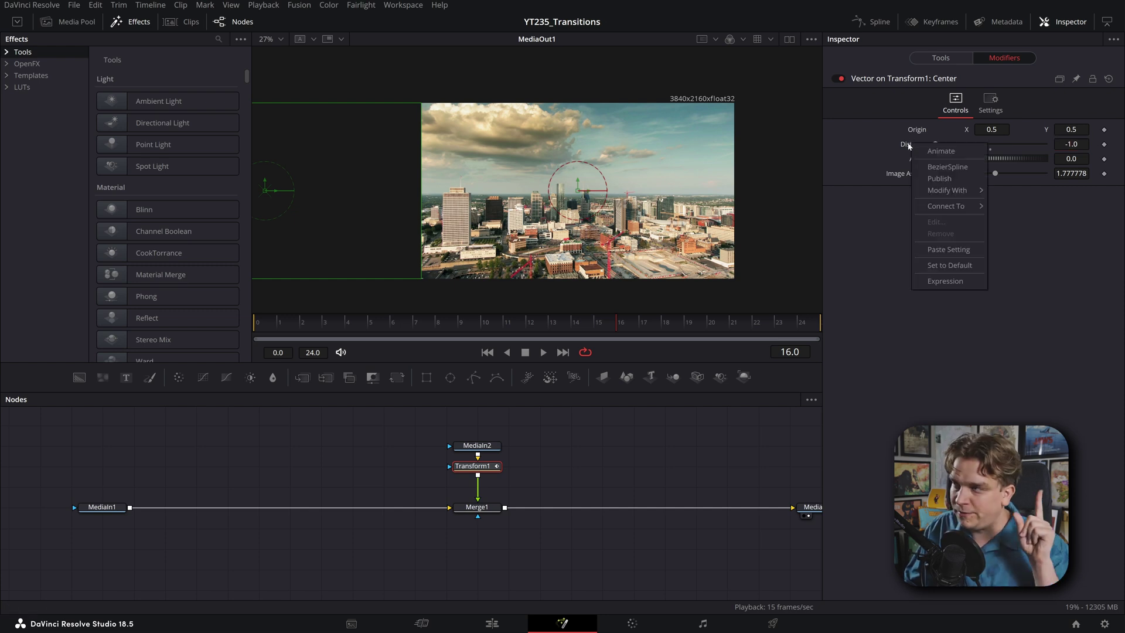
mouse_move(949, 191)
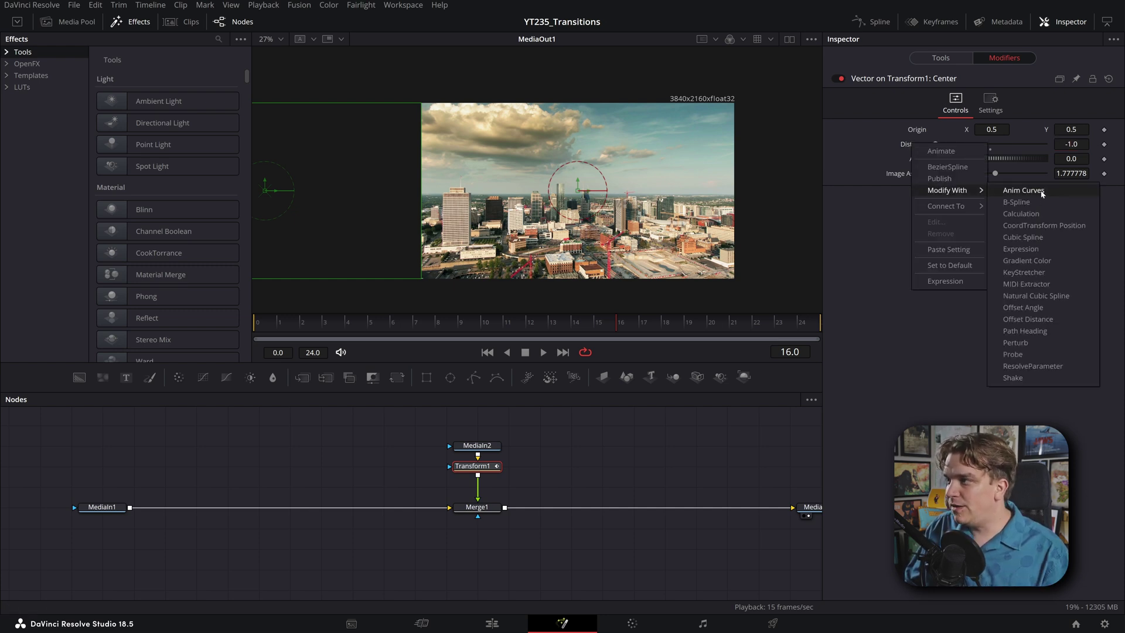
left_click(1004, 191)
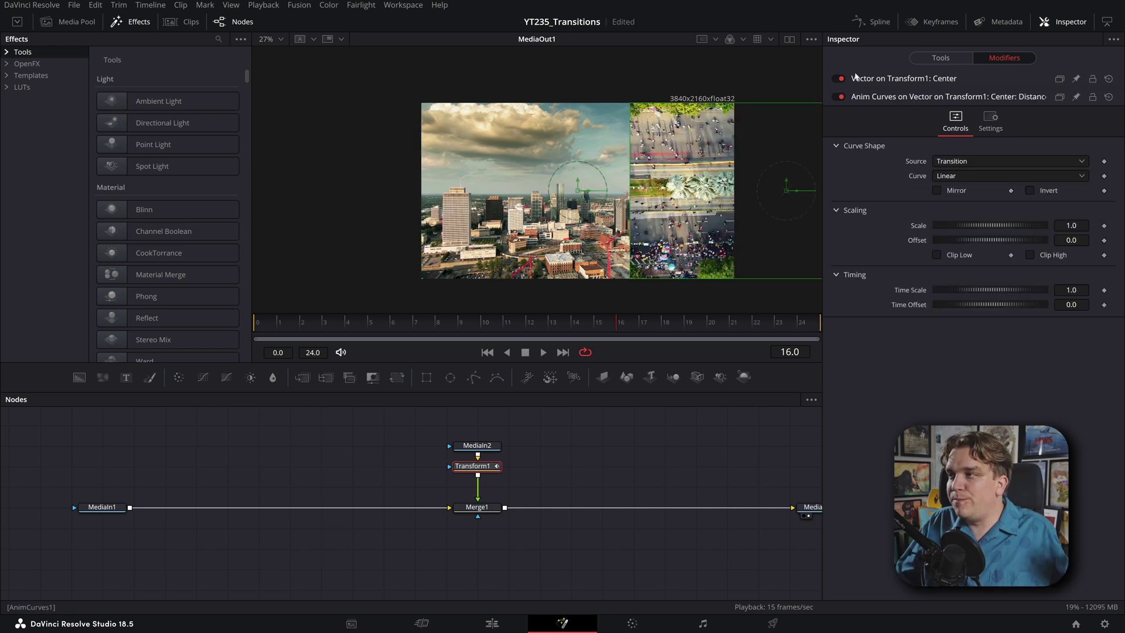
left_click(879, 82)
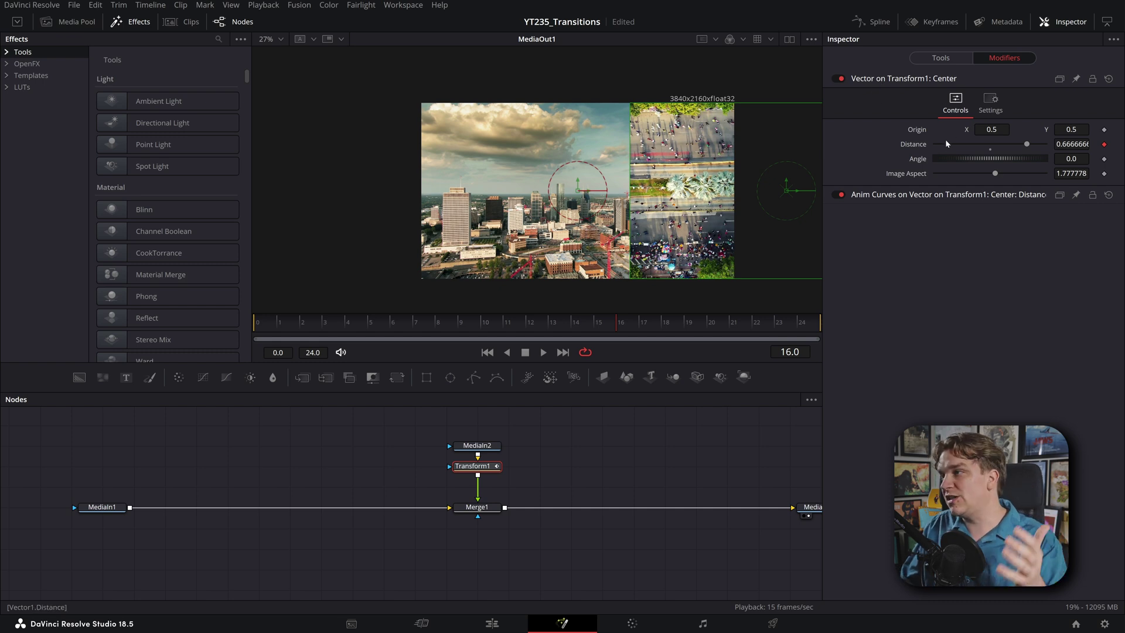
left_click(903, 194)
left_click(1072, 240)
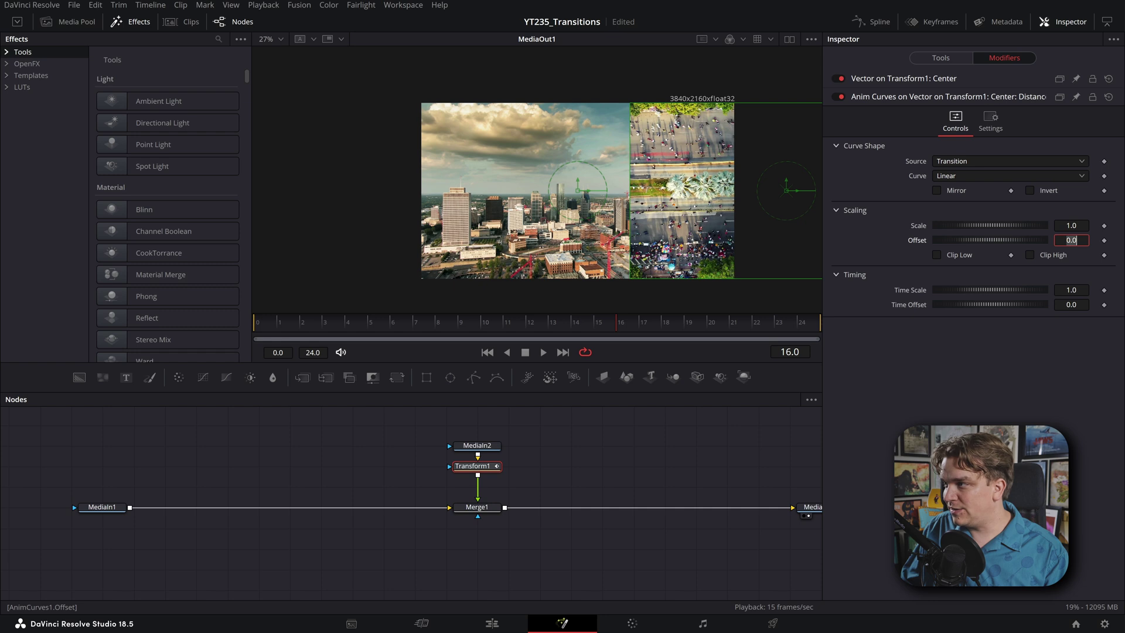
type("-1")
key("Return")
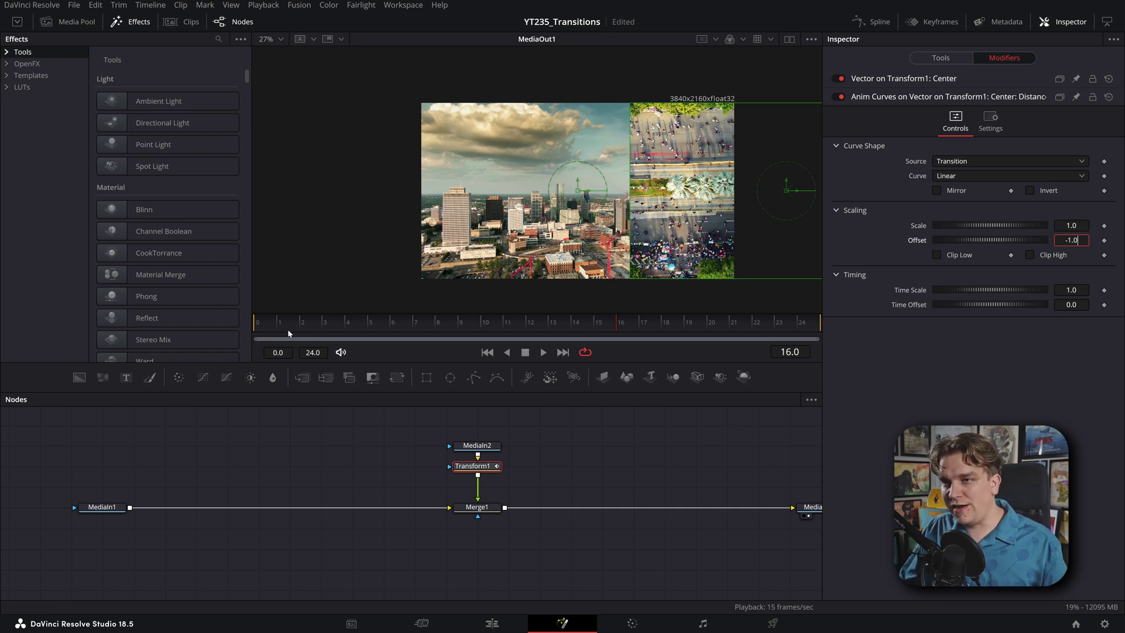
left_click_drag(289, 324, 214, 337)
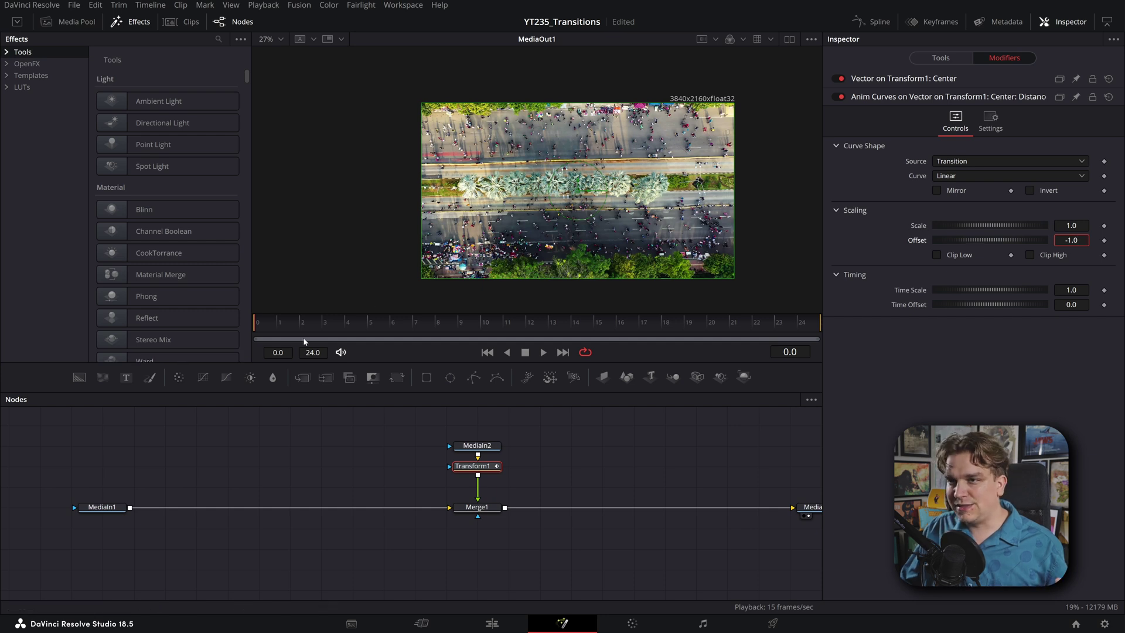
left_click(1067, 225)
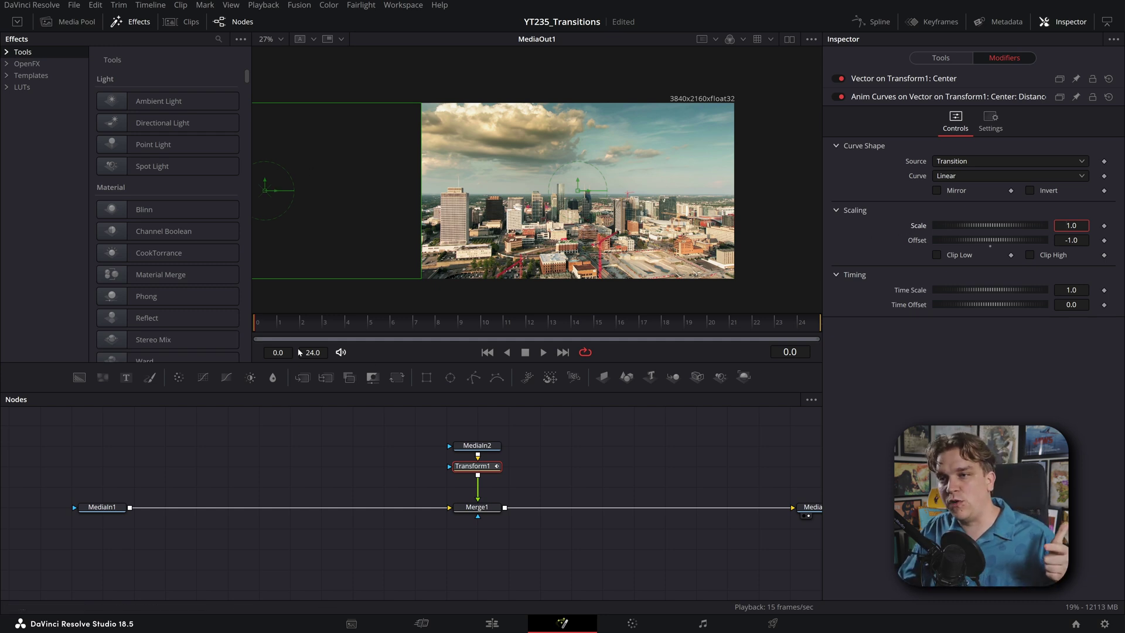
- Scrub and loop-play the slide transition, stopping at frame 0
left_click_drag(269, 327, 845, 363)
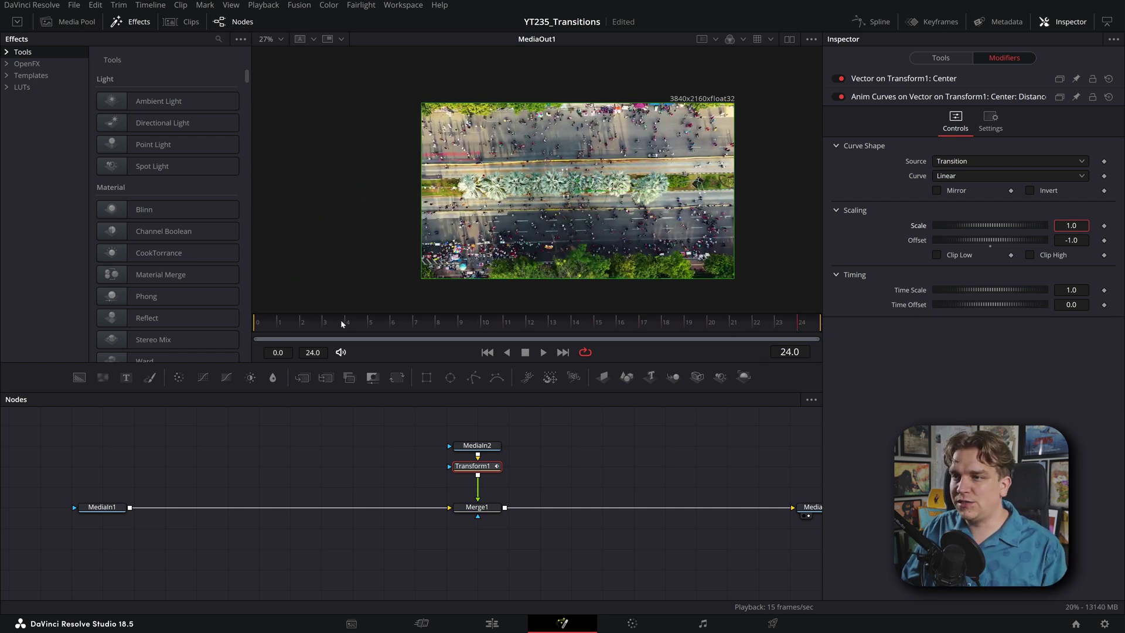
key("Home")
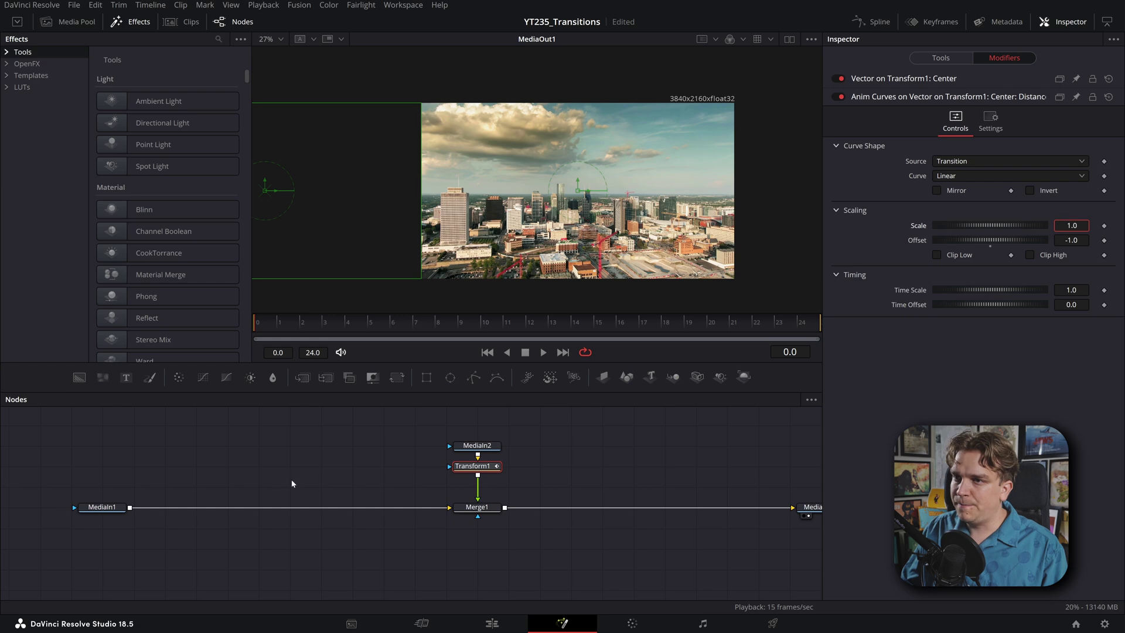
key("space")
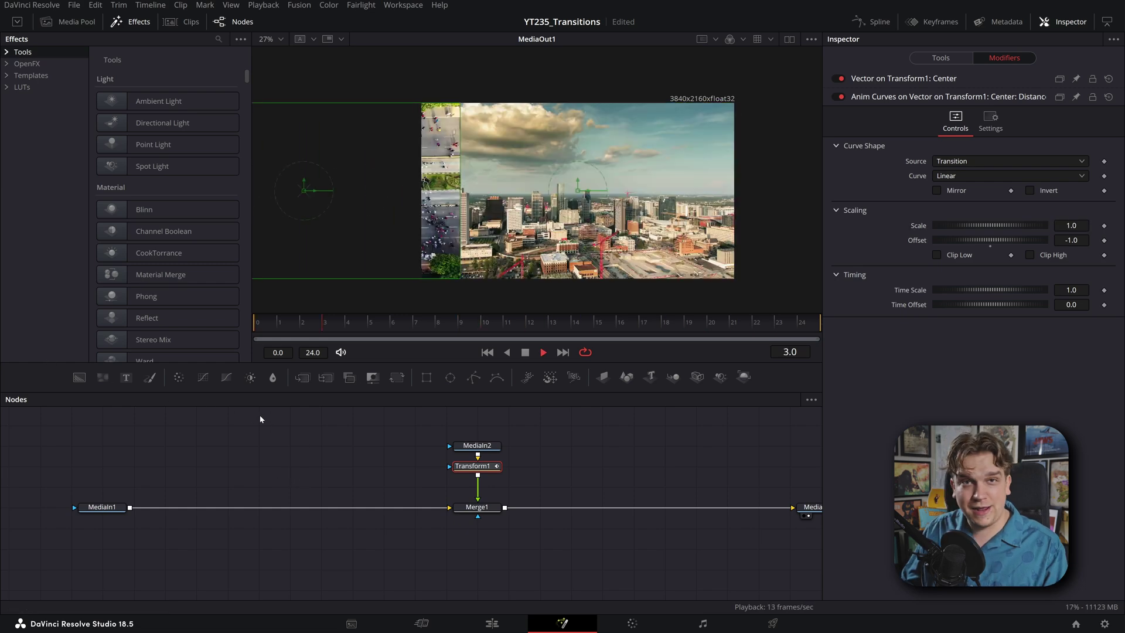
key("space")
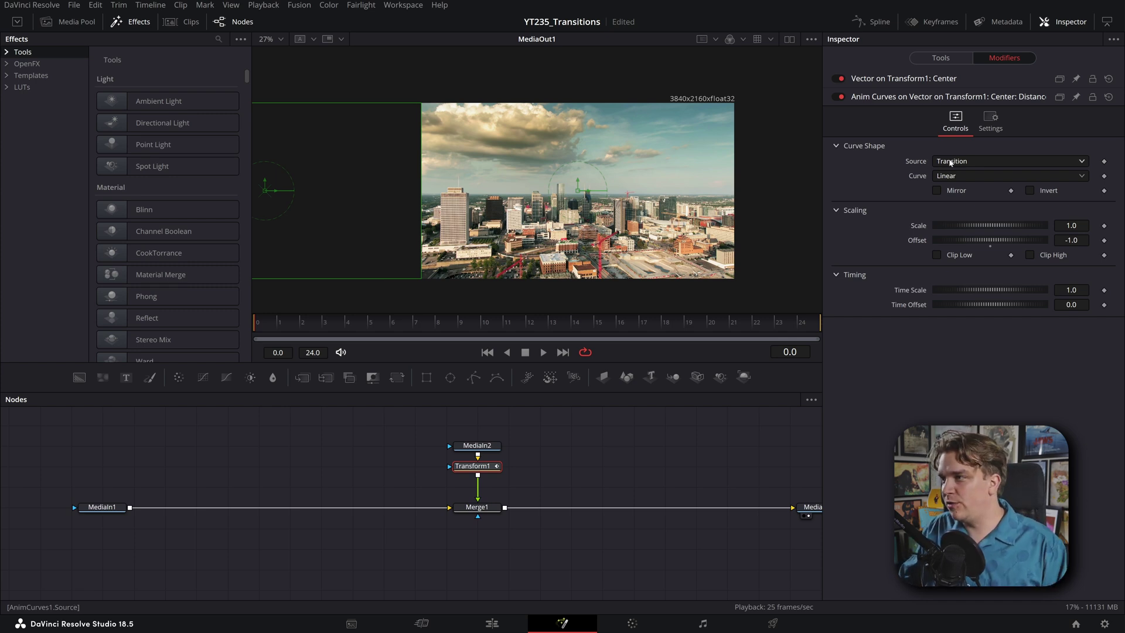
- Switch the Anim Curves curve to Custom and smooth it into an S-curve
left_click(967, 176)
left_click(973, 203)
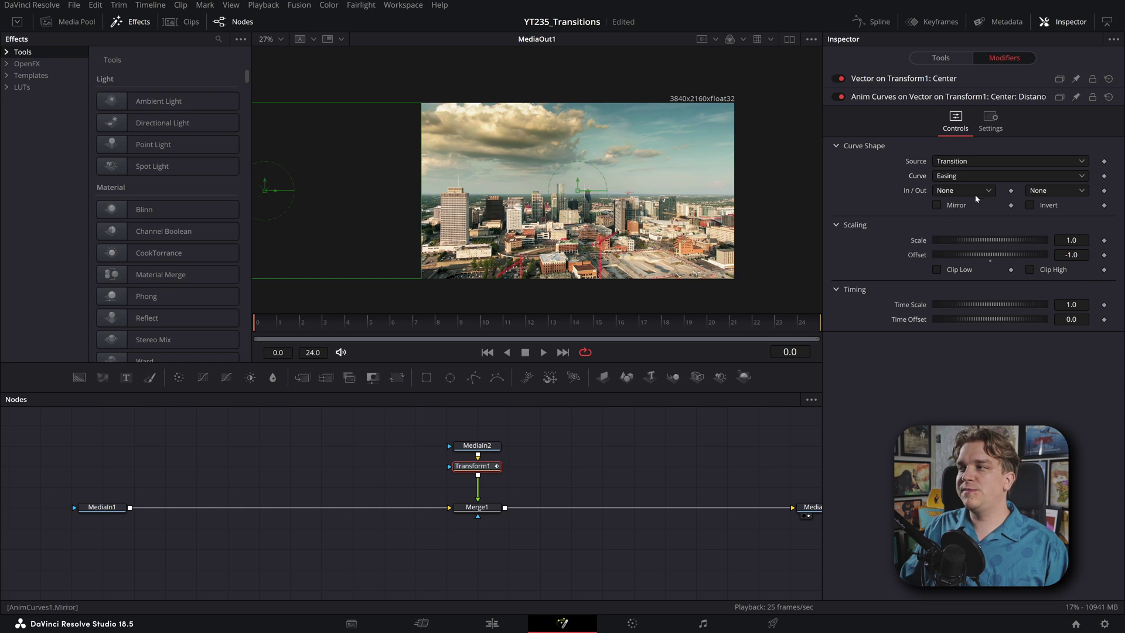
left_click(969, 178)
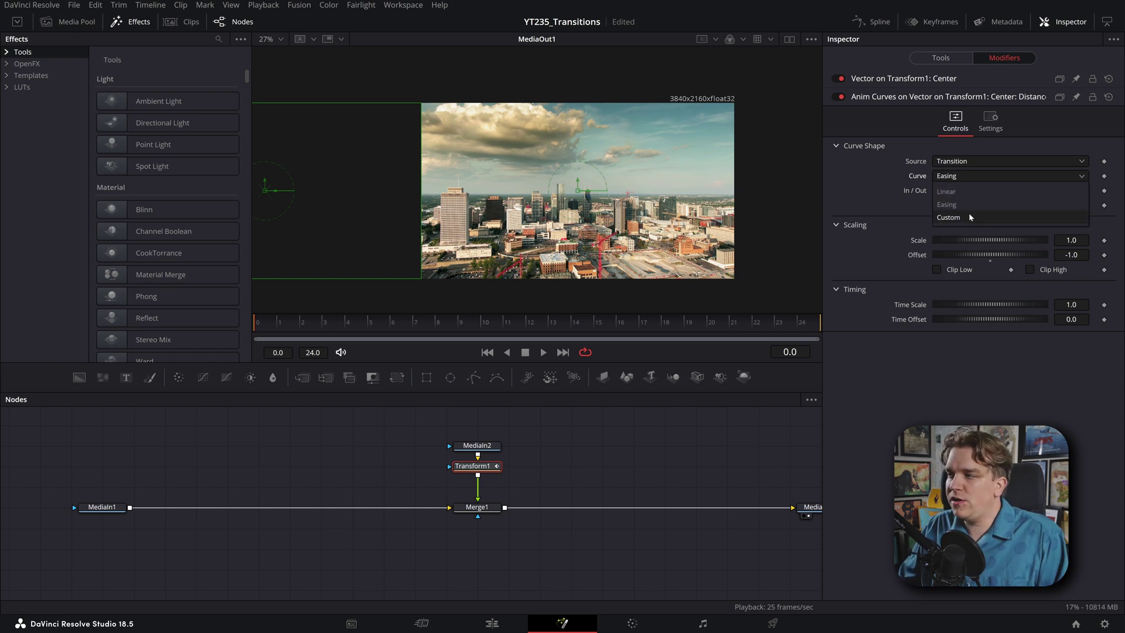
left_click(969, 216)
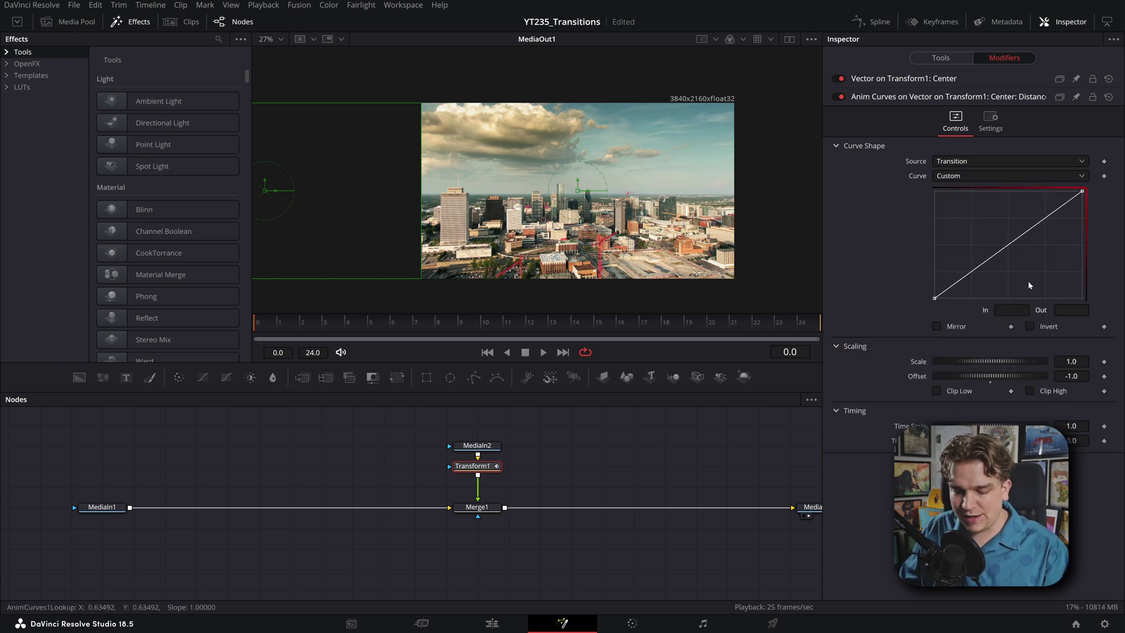
key("shift+s")
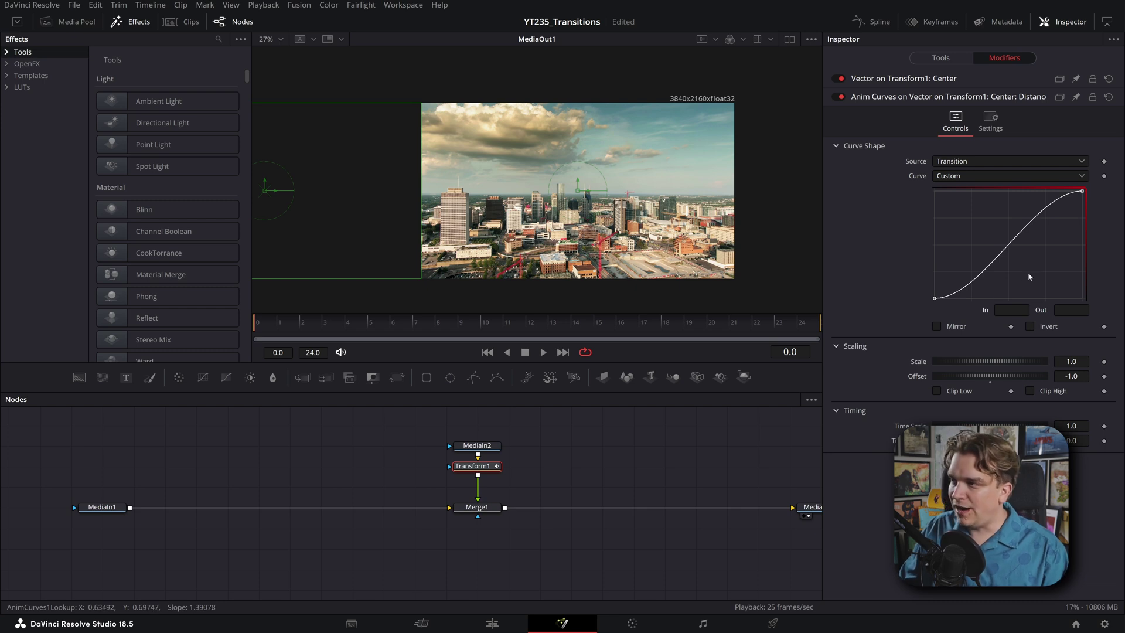
- Set ease-out about 51 and ease-in 35, play it back, and move MediaIn2 higher
key("ctrl+a")
key("t")
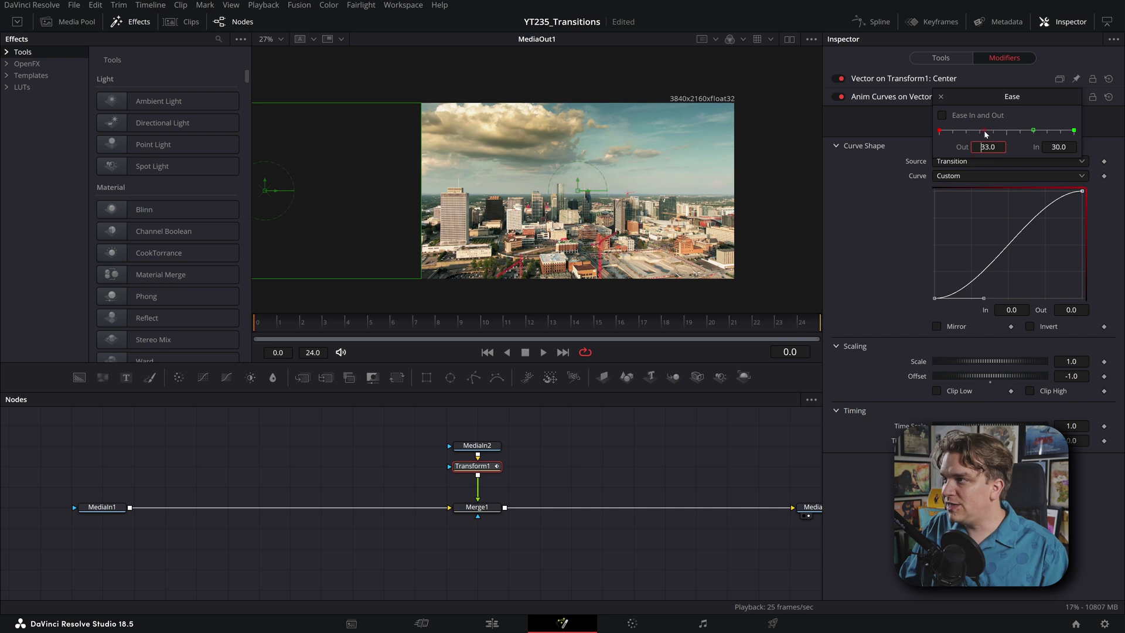
left_click_drag(986, 134, 1003, 143)
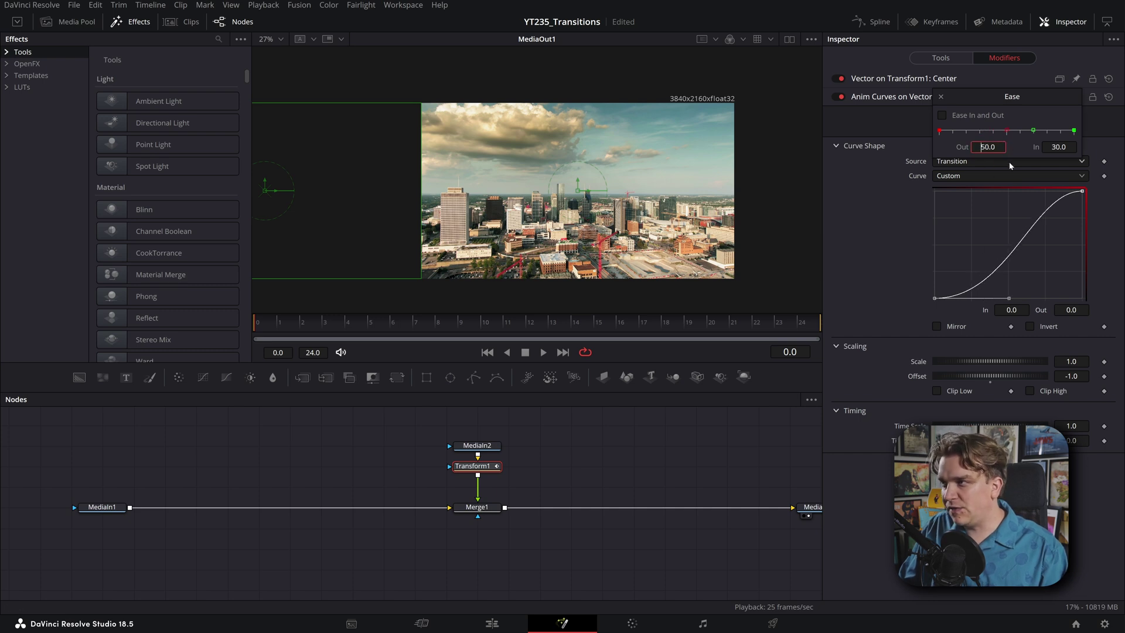
left_click(941, 97)
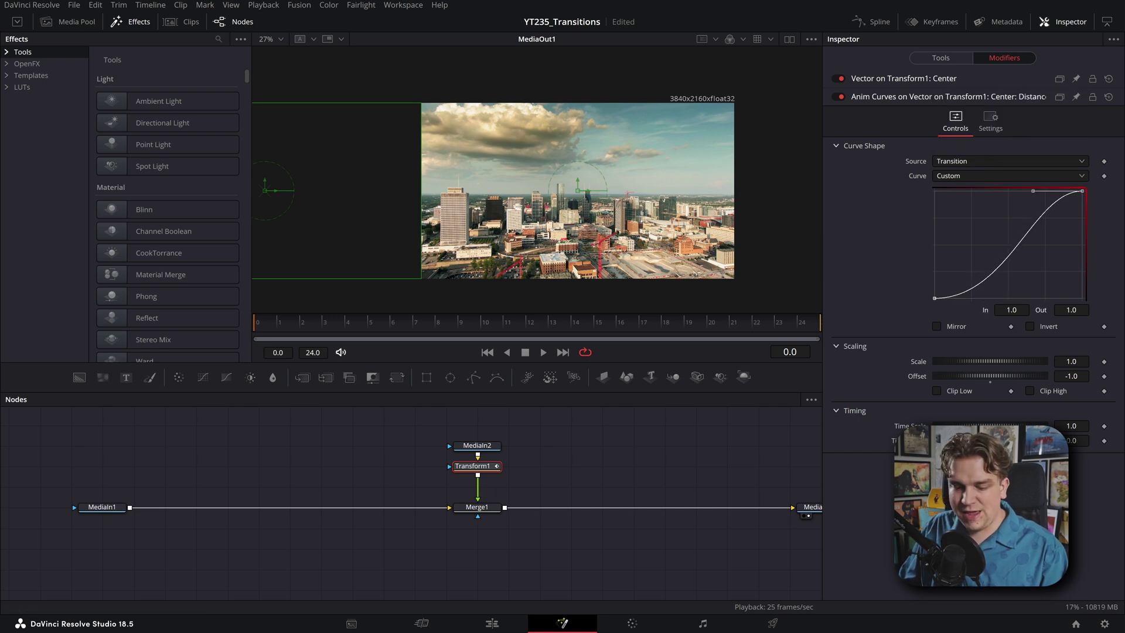
left_click_drag(1032, 130, 1027, 132)
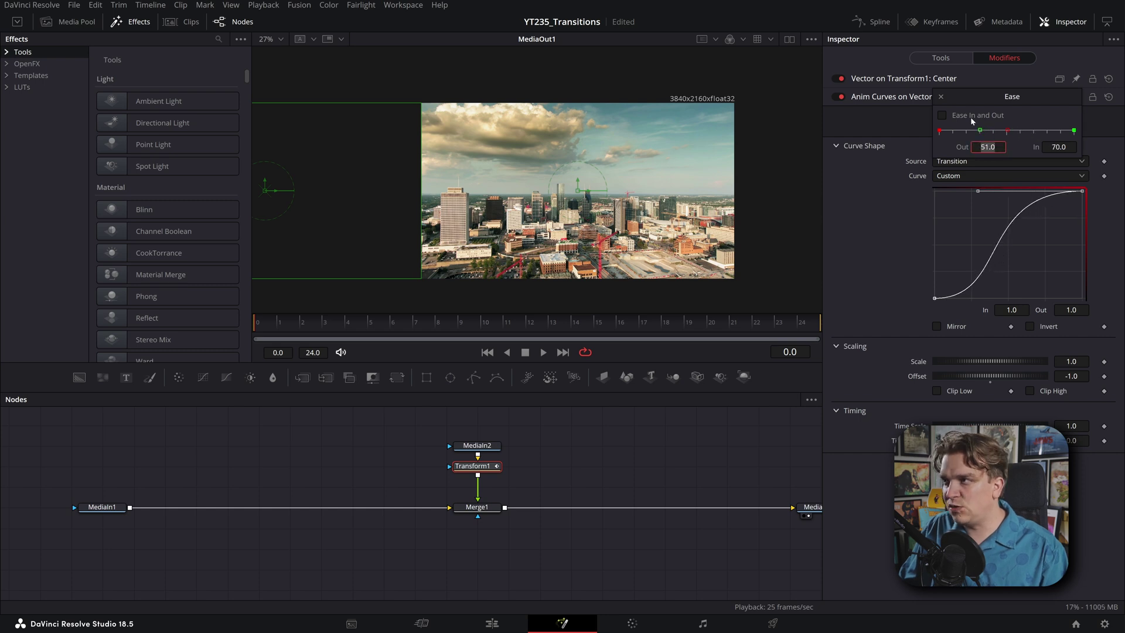
left_click(941, 97)
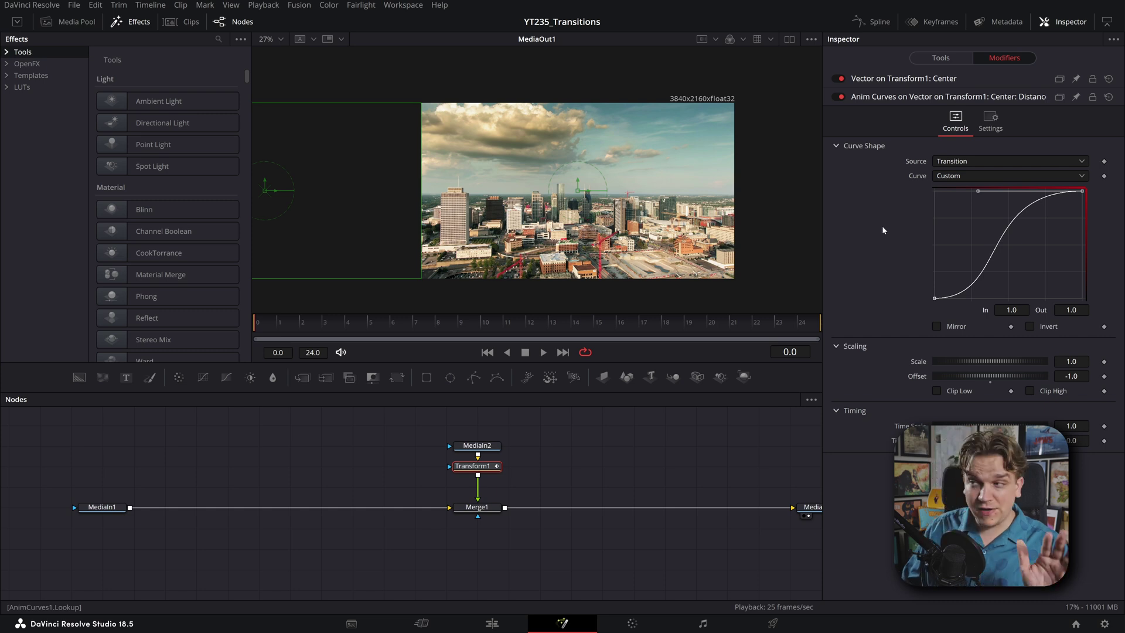
key("space")
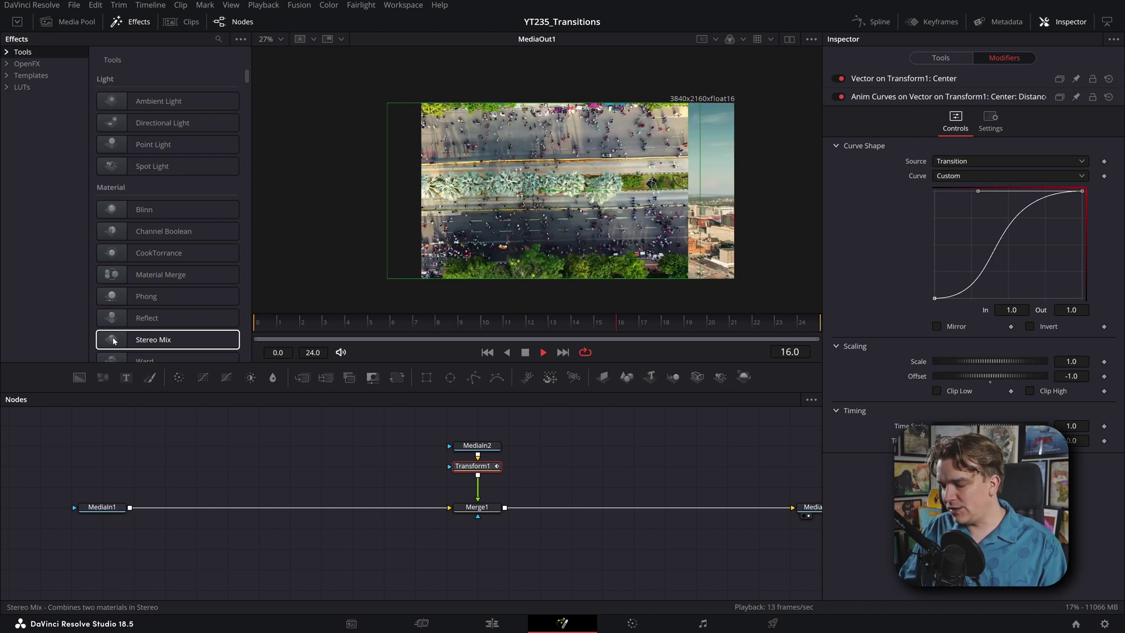
left_click_drag(477, 446, 477, 425)
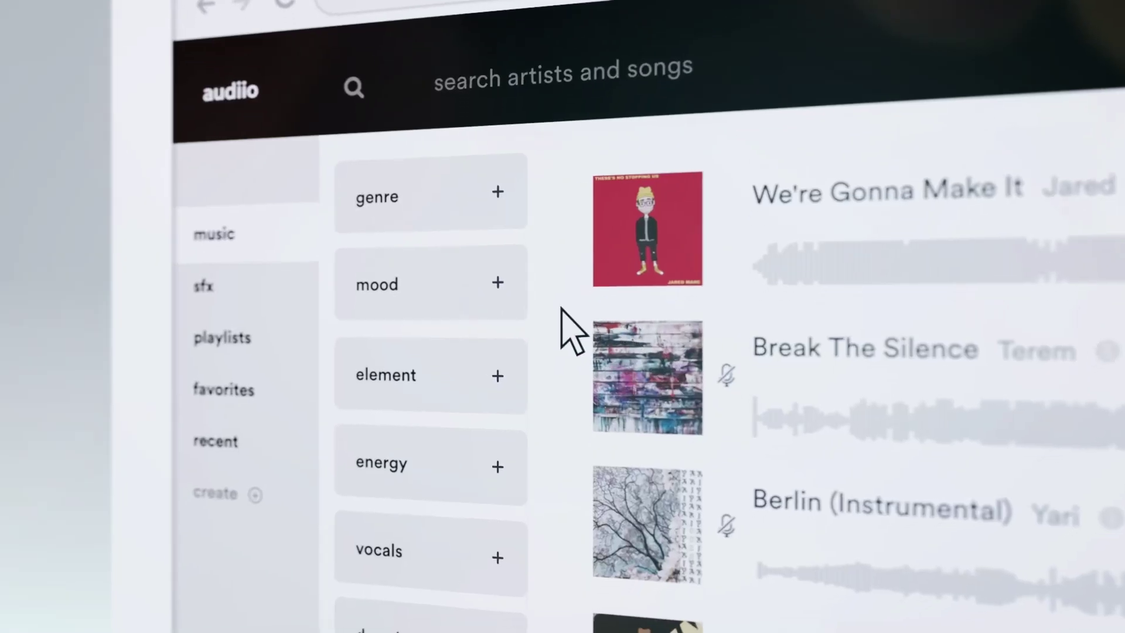
- Tick the 'bold' mood filter in Audiio's music library
left_click(461, 283)
left_click(462, 562)
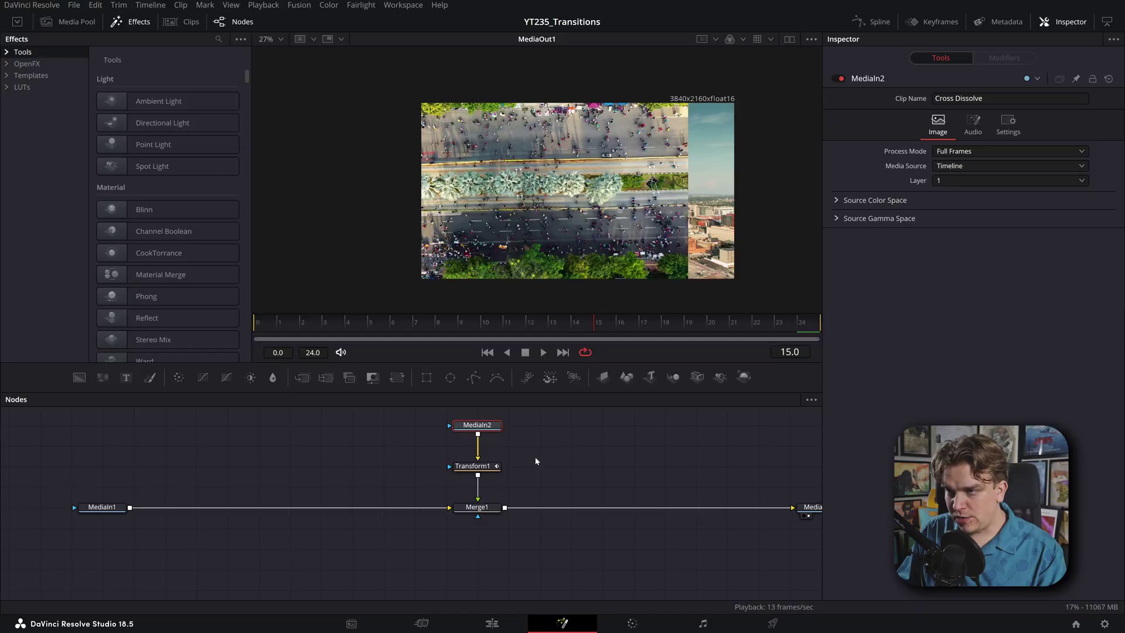
- Zoom into the node graph and check Transform1's settings, then deselect it
scroll(561, 457, "up", 1)
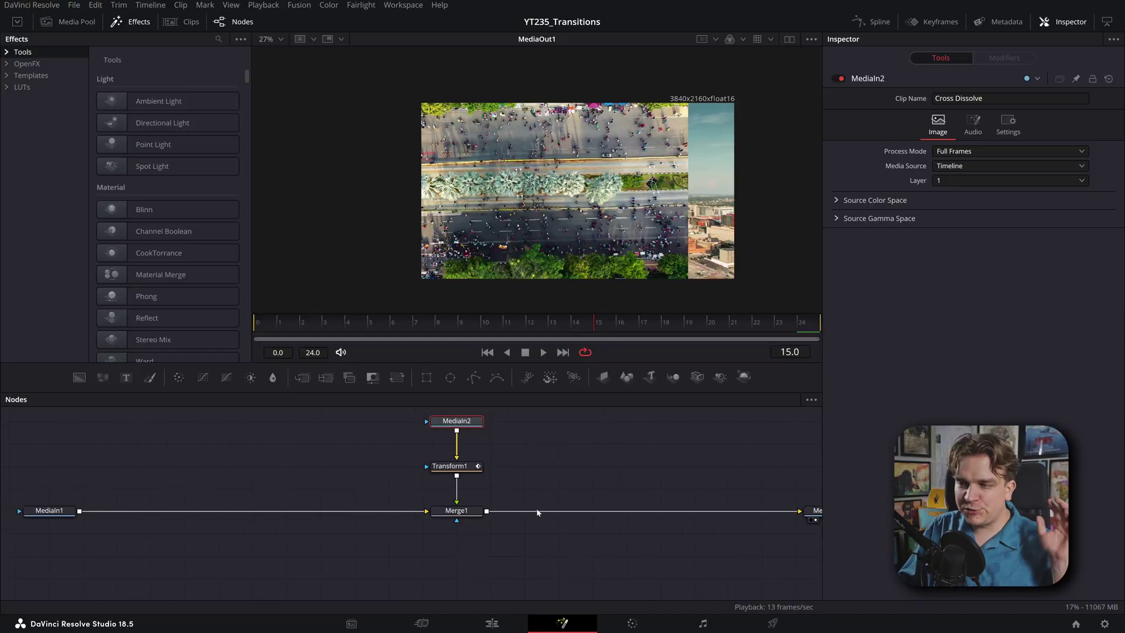
scroll(548, 493, "up", 2)
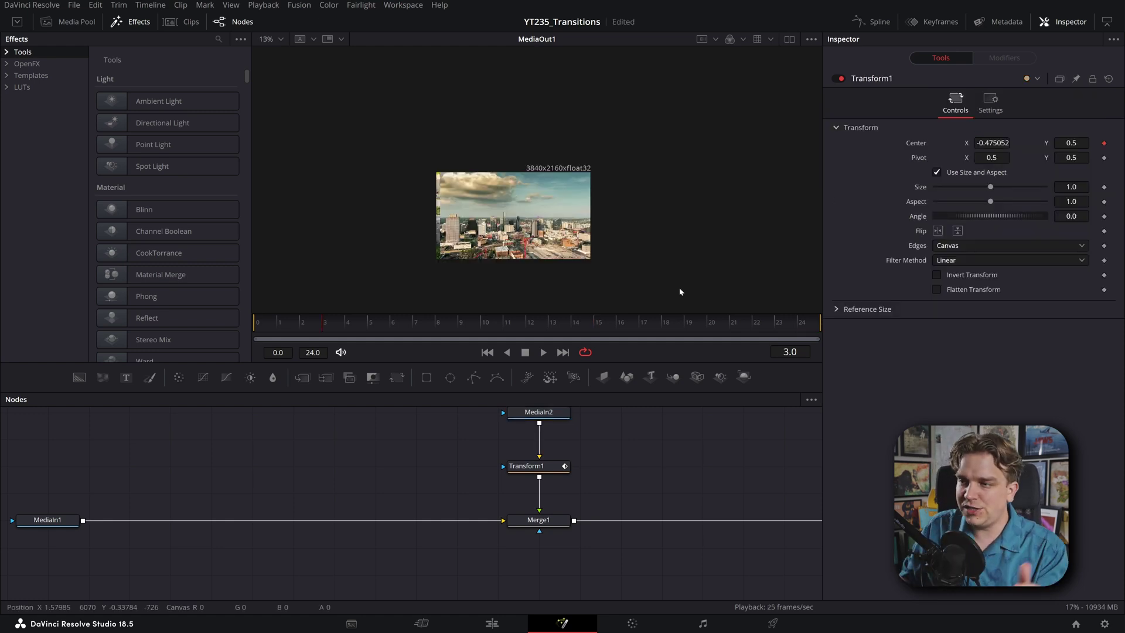
scroll(527, 492, "up", 1)
left_click(539, 486)
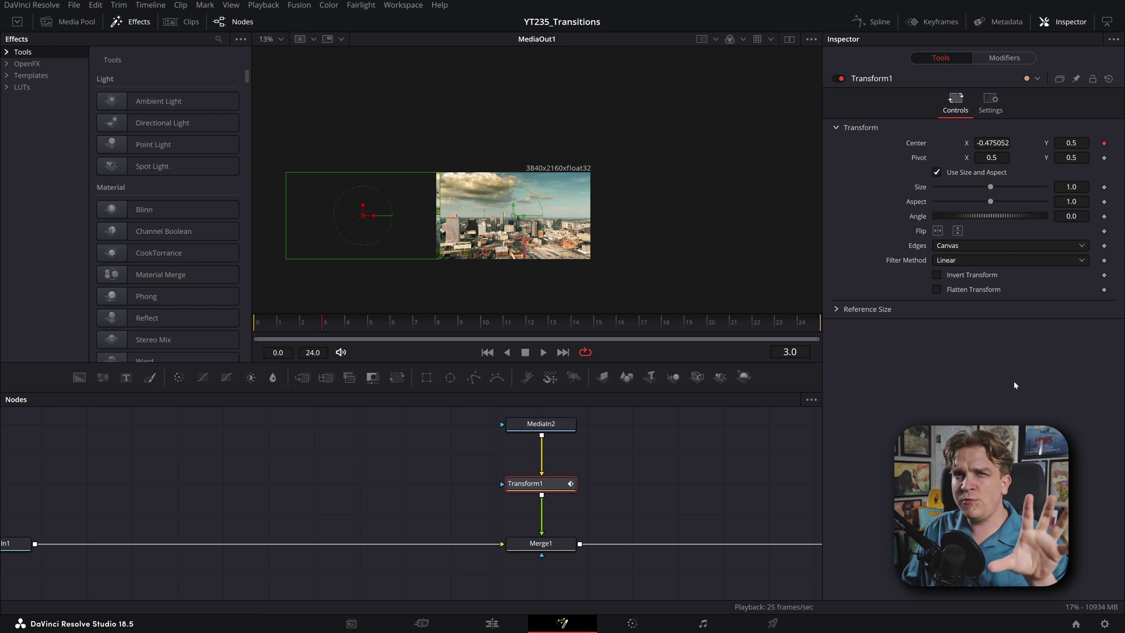
left_click(444, 488)
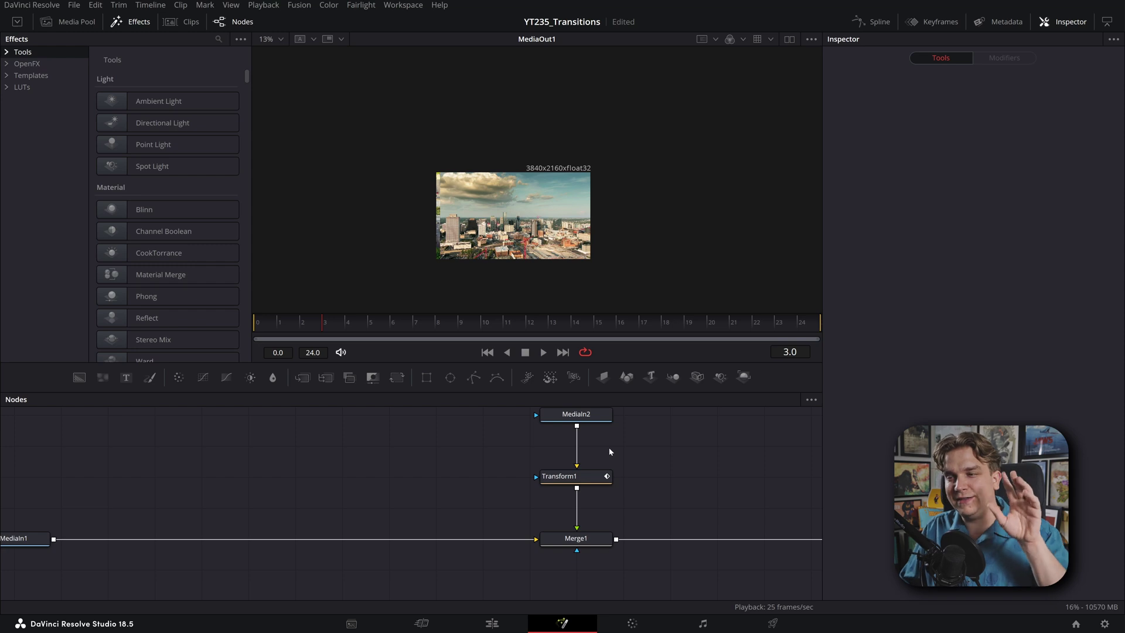
- Marquee-select Merge1 and Transform1 together, then pan so MediaIn2 shows above Transform1
left_click_drag(653, 516, 577, 564)
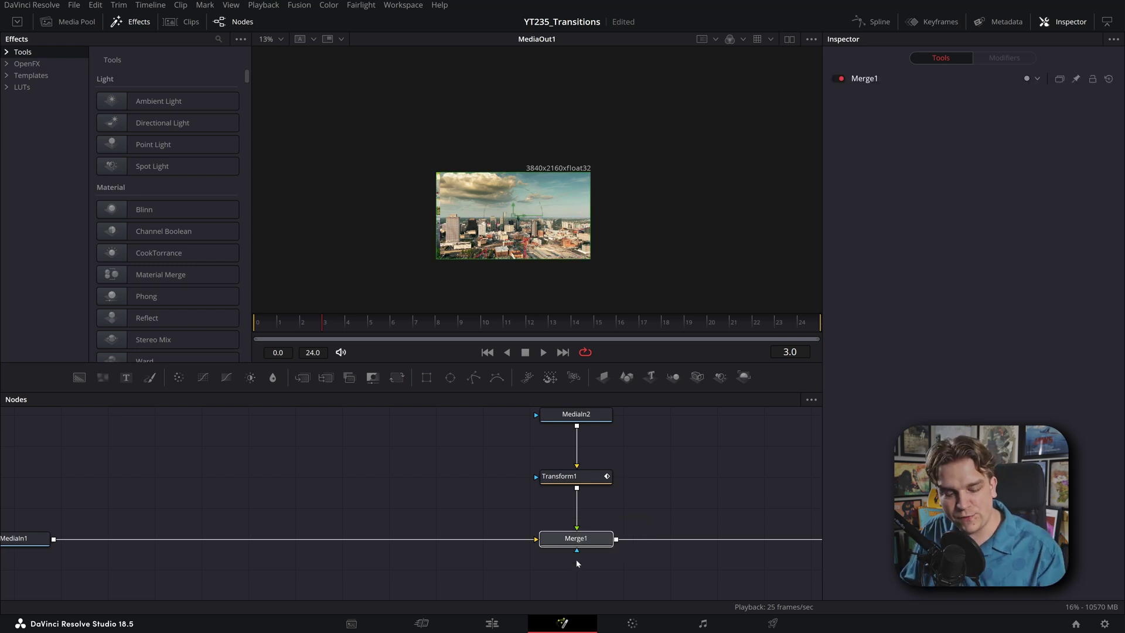
left_click_drag(648, 461, 559, 506)
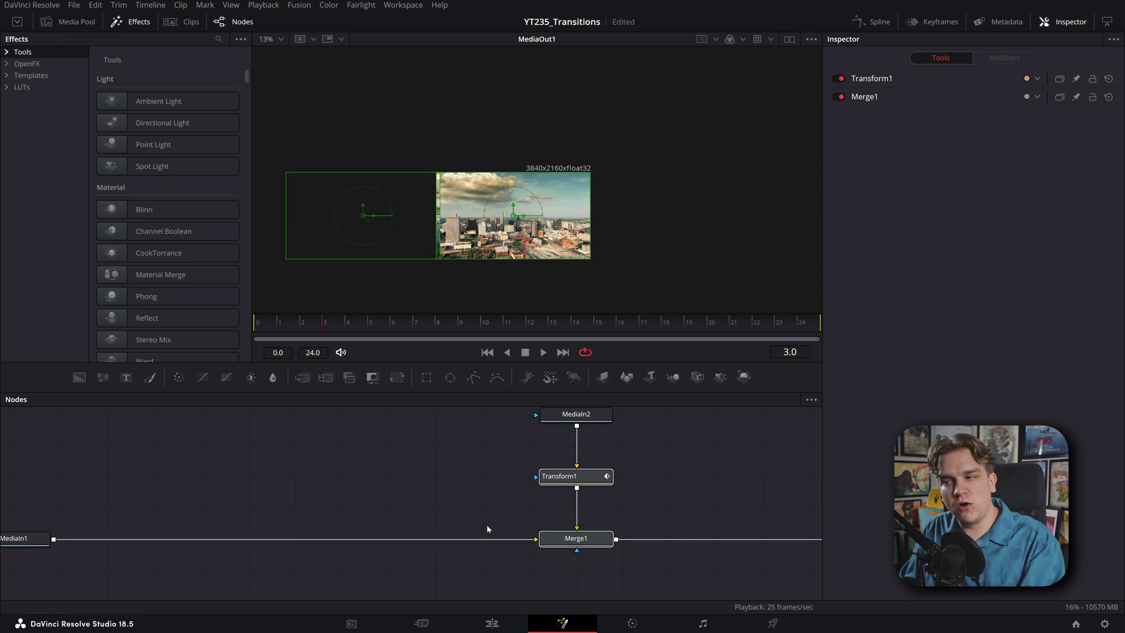
left_click_drag(88, 514, 141, 491)
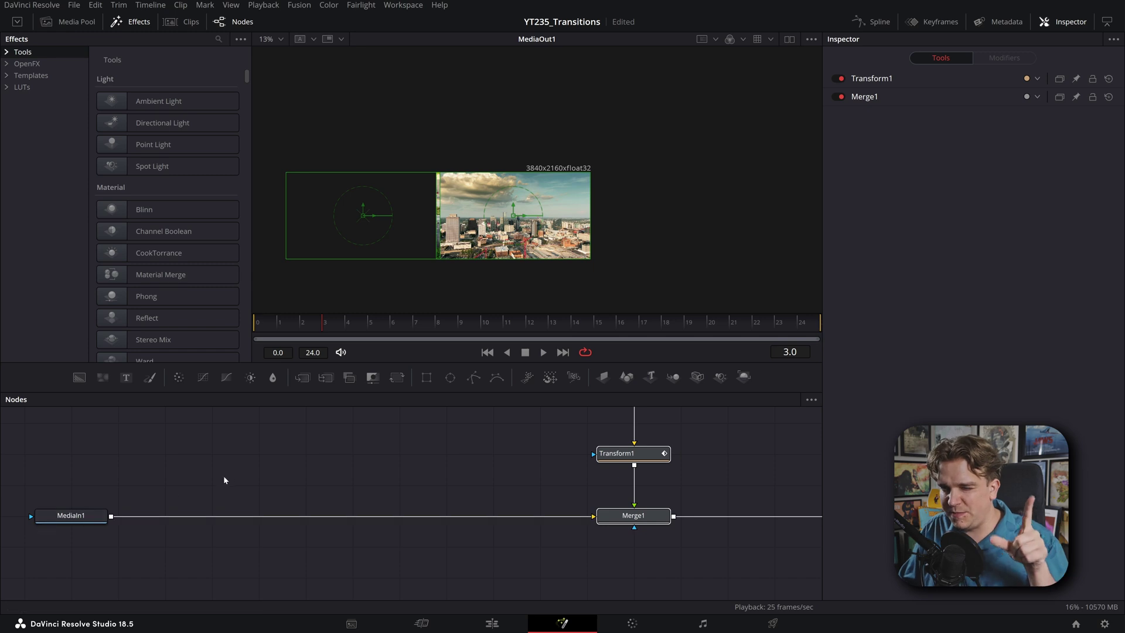
left_click_drag(224, 476, 216, 499)
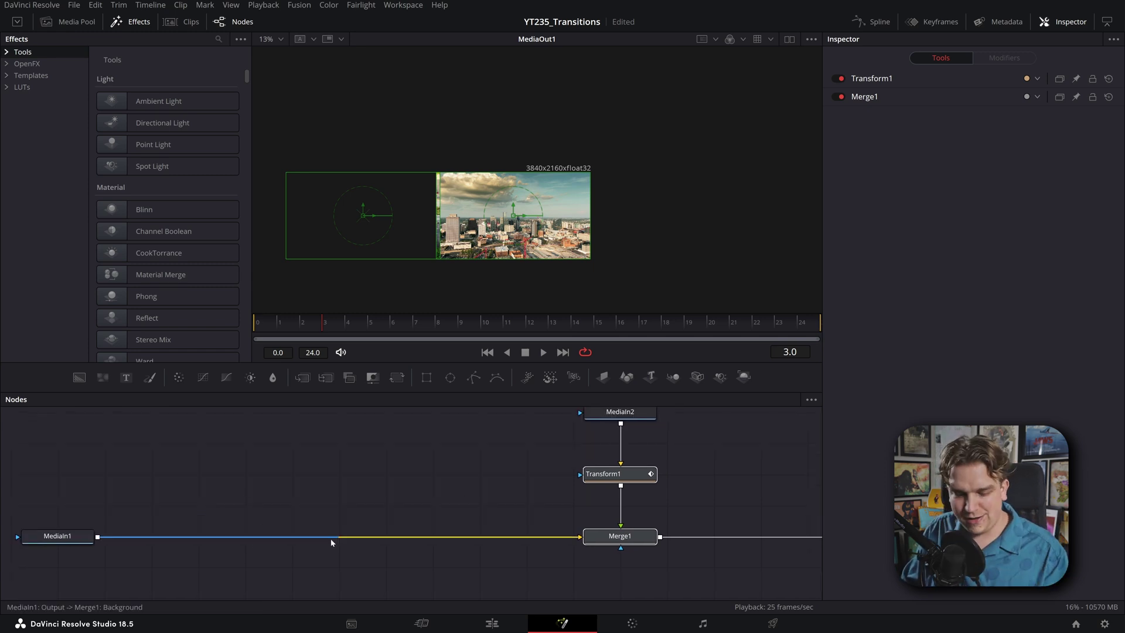
- Group Transform1 and Merge1 with Ctrl+G, move the group onto MediaIn1's line, and rename it Slide
key("ctrl+g")
left_click_drag(612, 477, 613, 539)
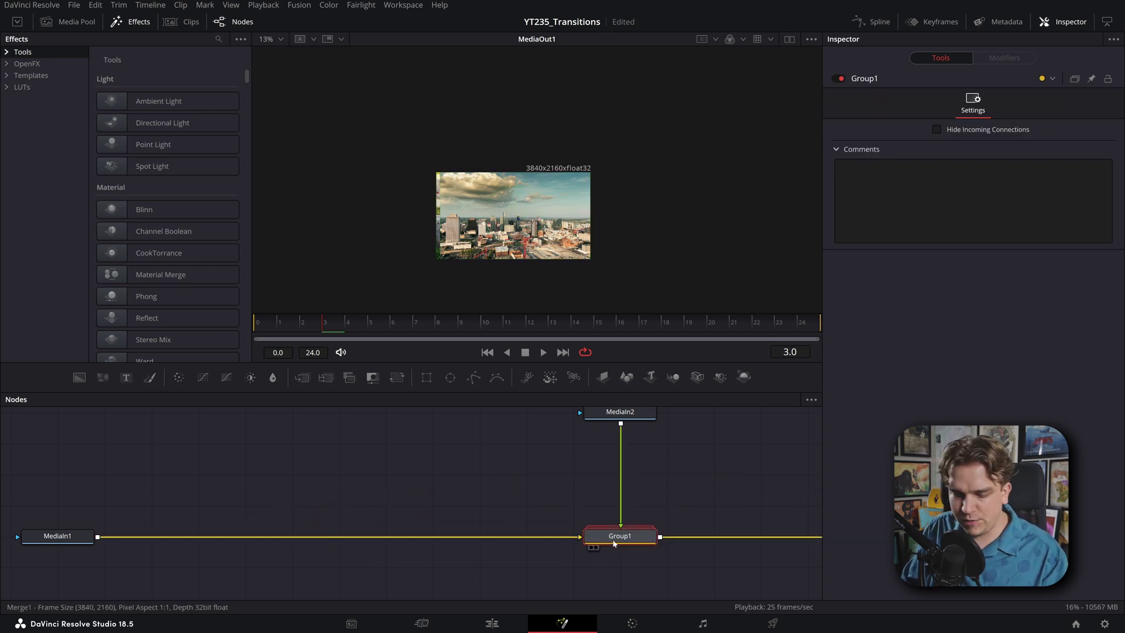
key("F2")
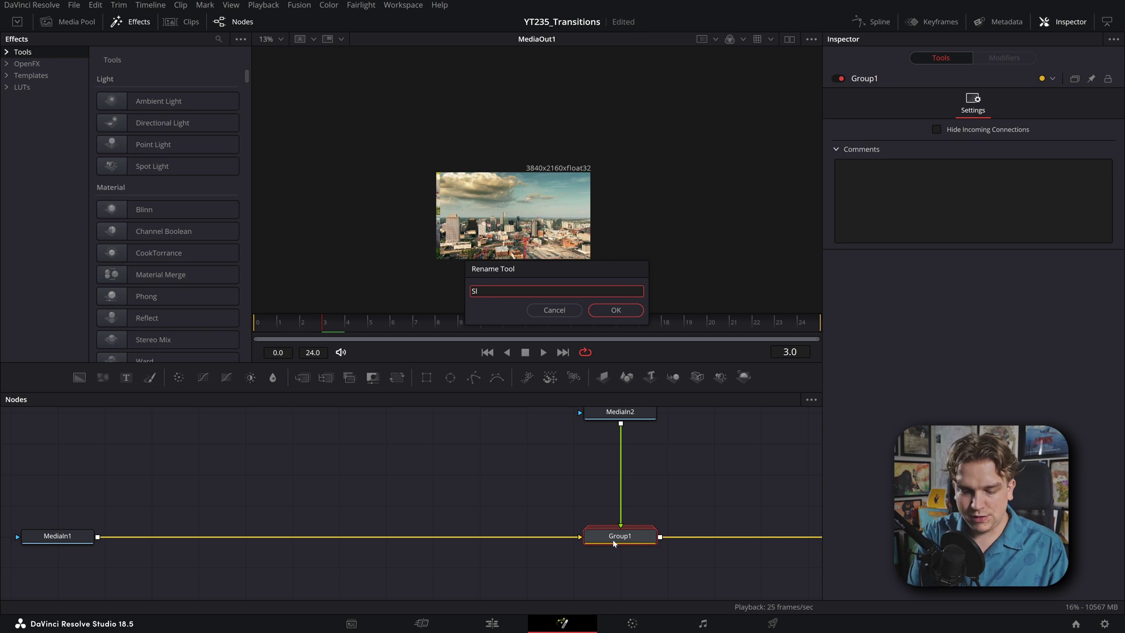
key("Return")
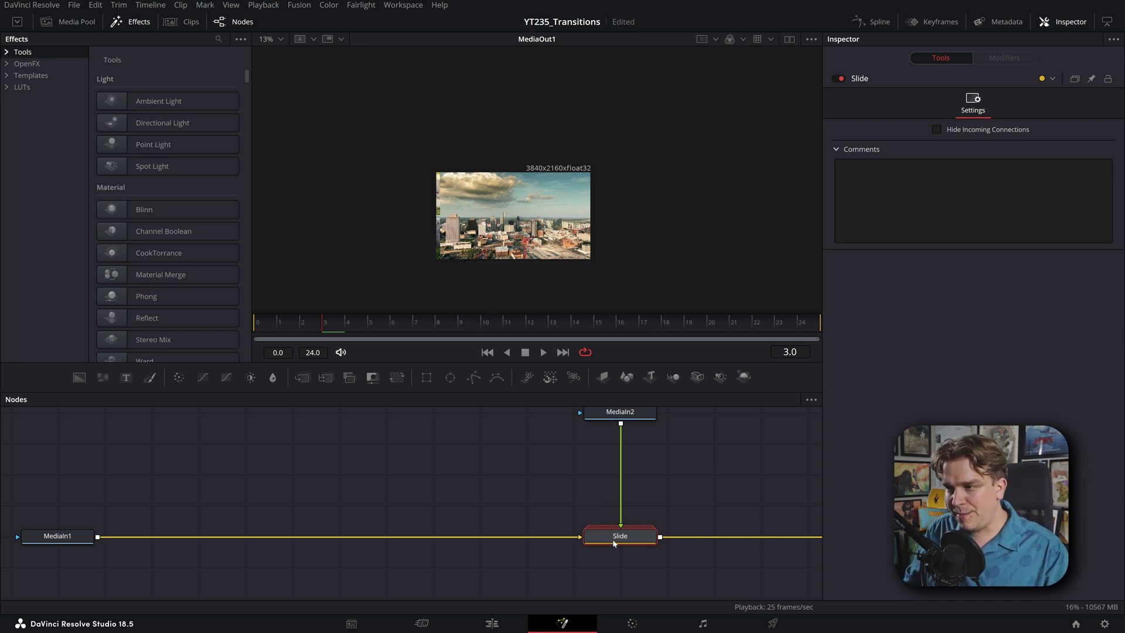
- Save the Slide node's settings to a file named slide.setting
right_click(614, 544)
mouse_move(647, 521)
left_click(766, 525)
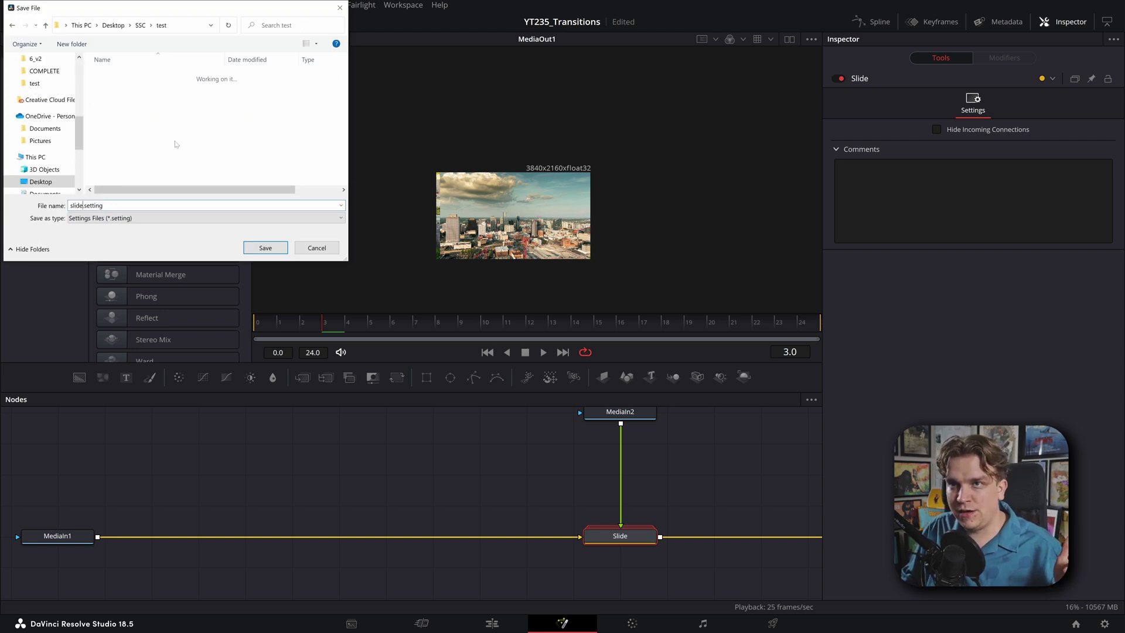
left_click(265, 247)
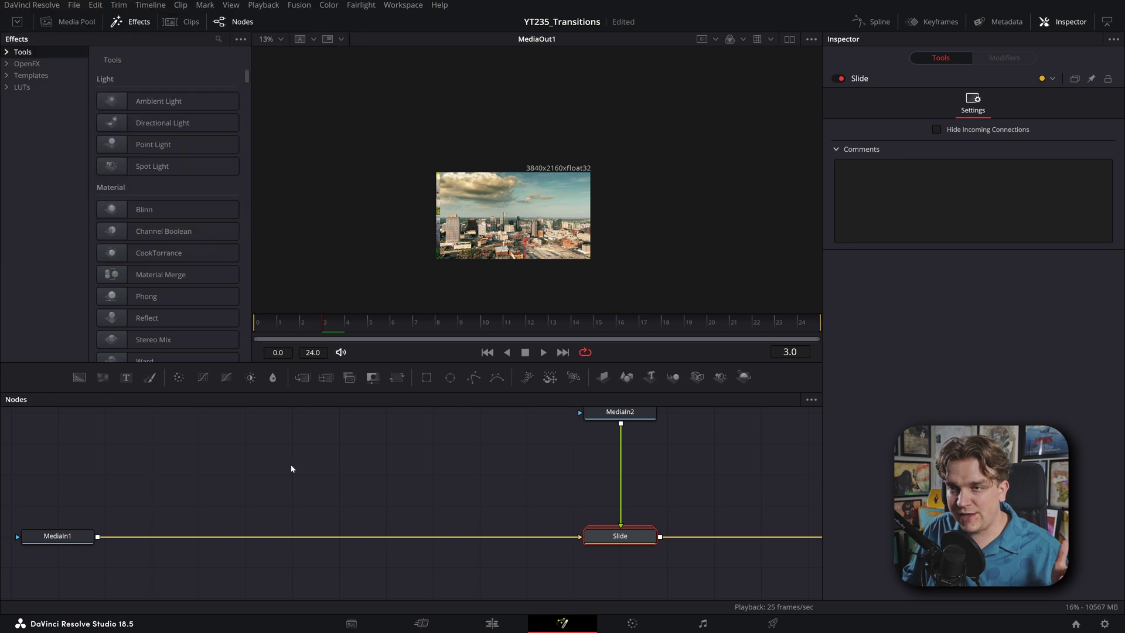
left_click(289, 469)
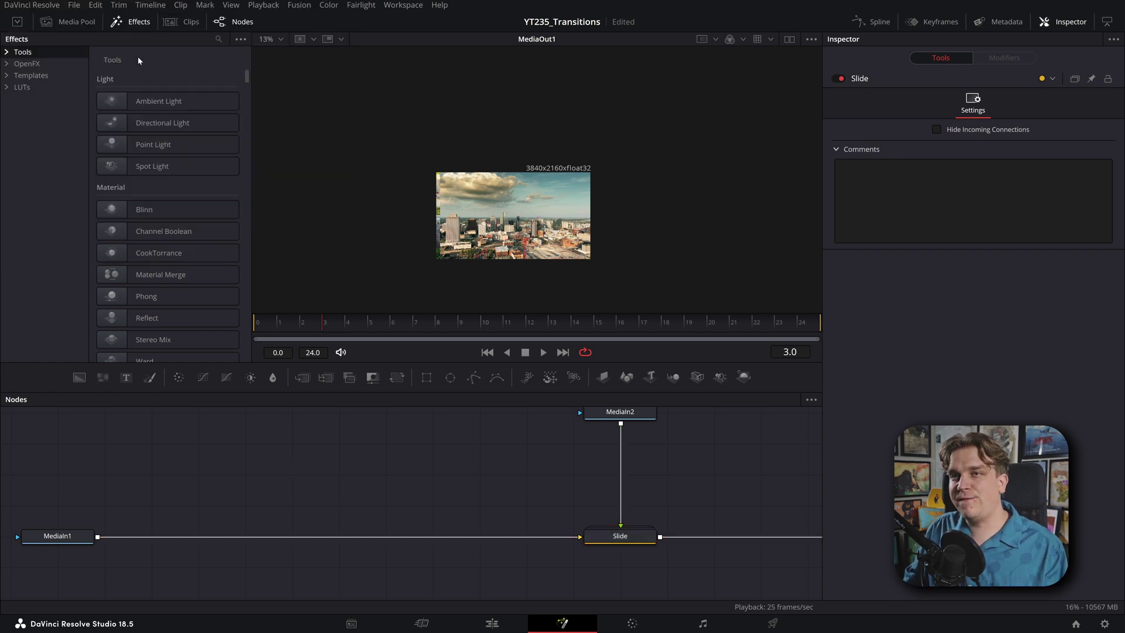
- Expand Templates > Edit > Transitions in the Effects library and find the folder holding slide.setting
left_click(9, 76)
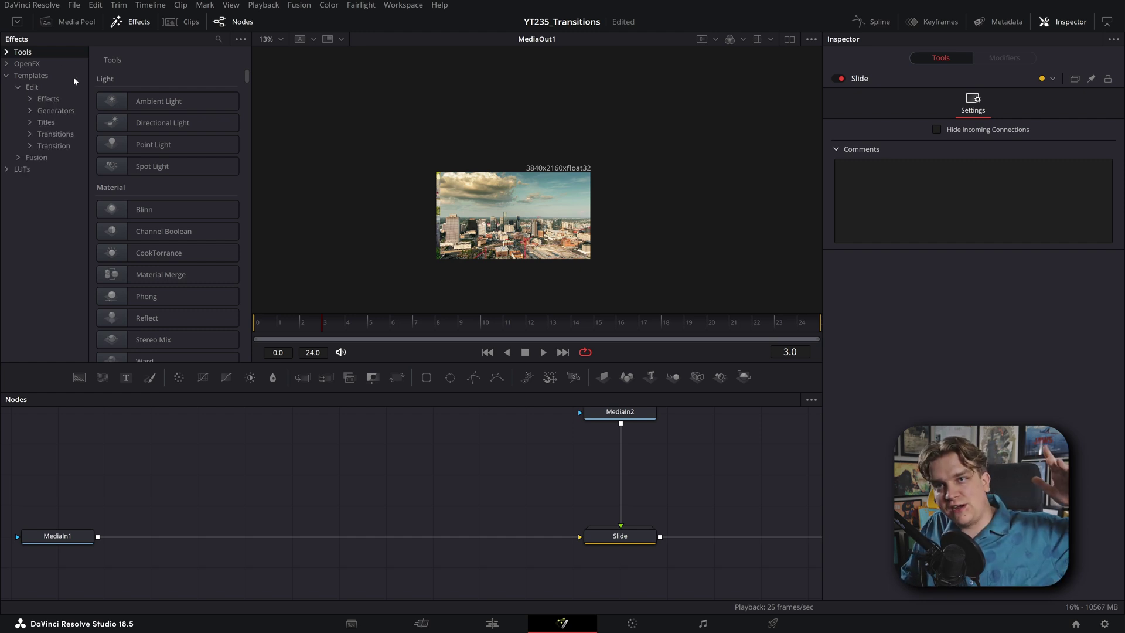
left_click(29, 134)
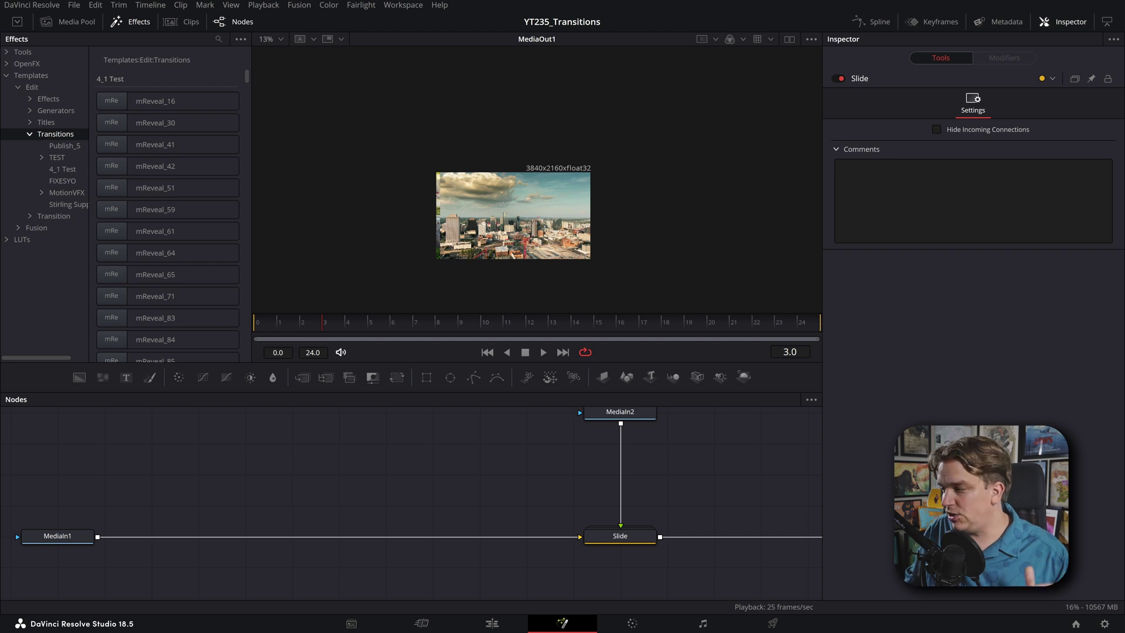
key("alt+Tab")
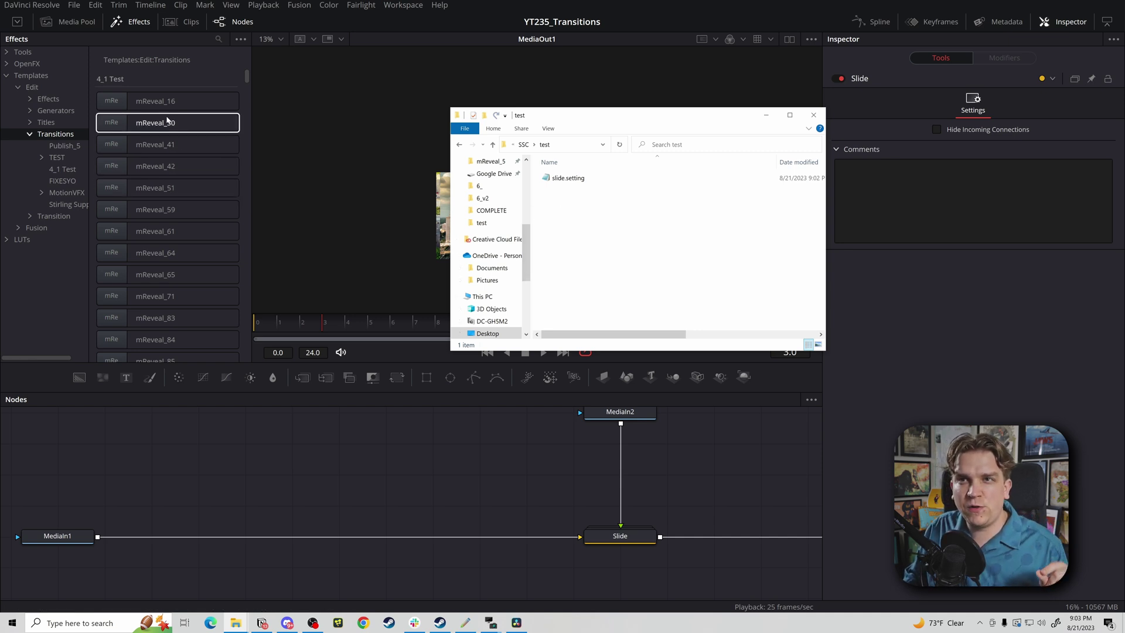
left_click(240, 41)
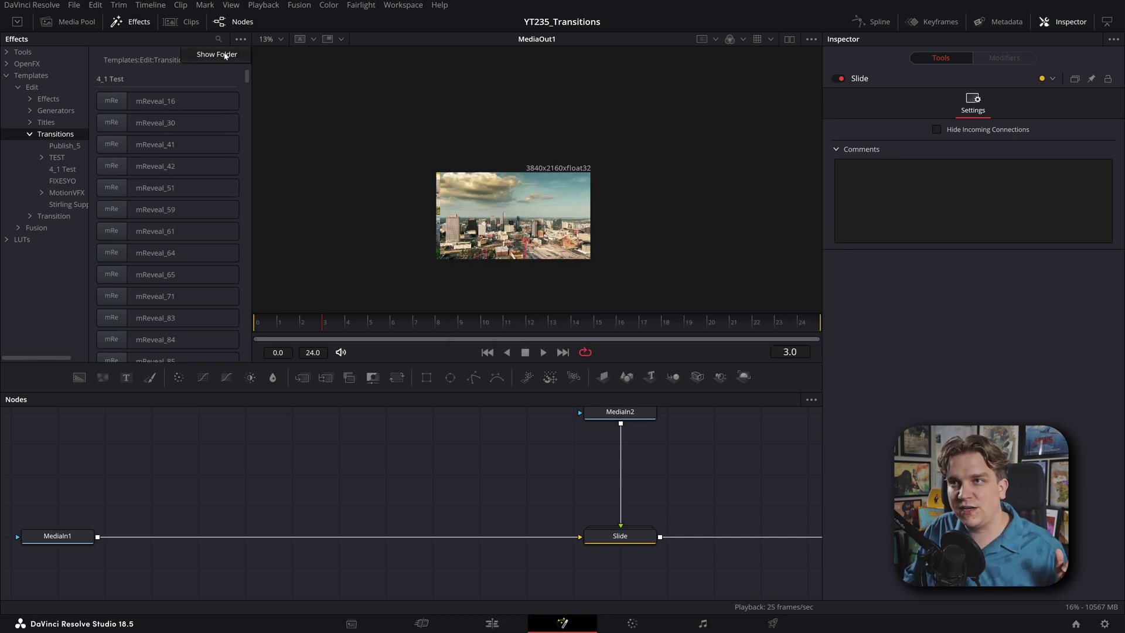
- Open the Transitions templates folder via Show Folder and paste slide.setting into it from the test folder
left_click(225, 56)
left_click_drag(559, 131, 262, 84)
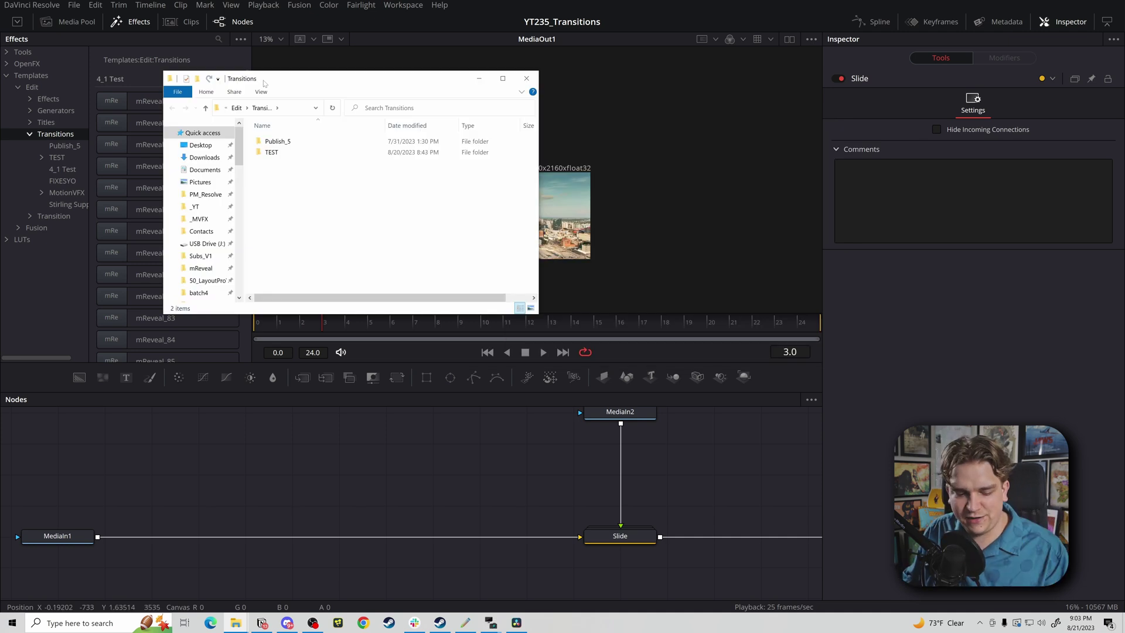
key("alt+Tab")
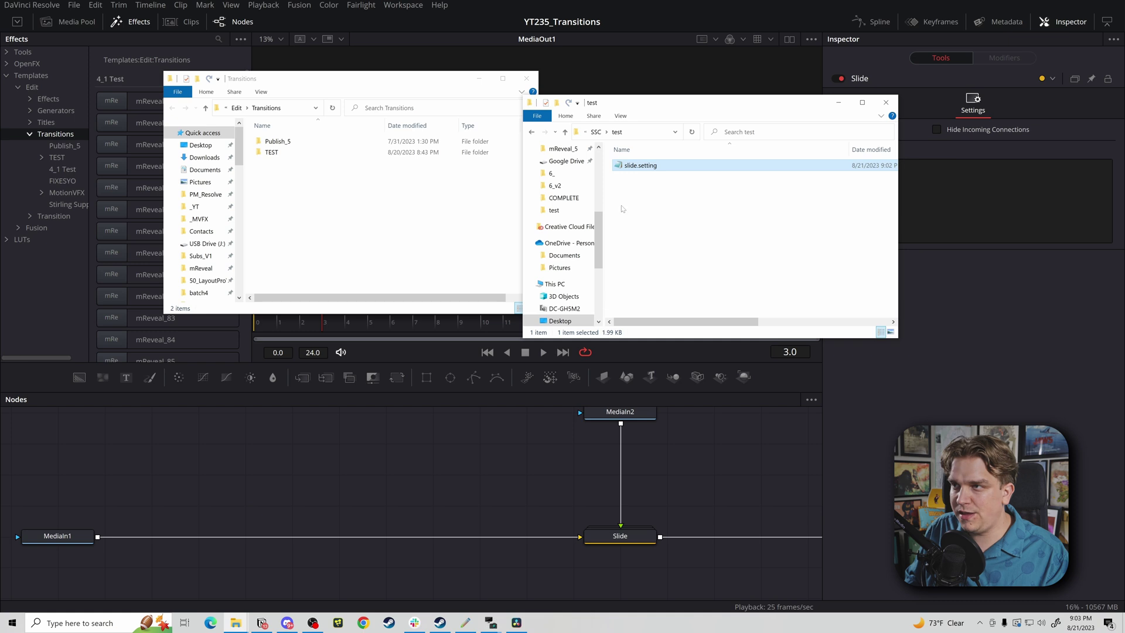
left_click(427, 207)
key("ctrl+v")
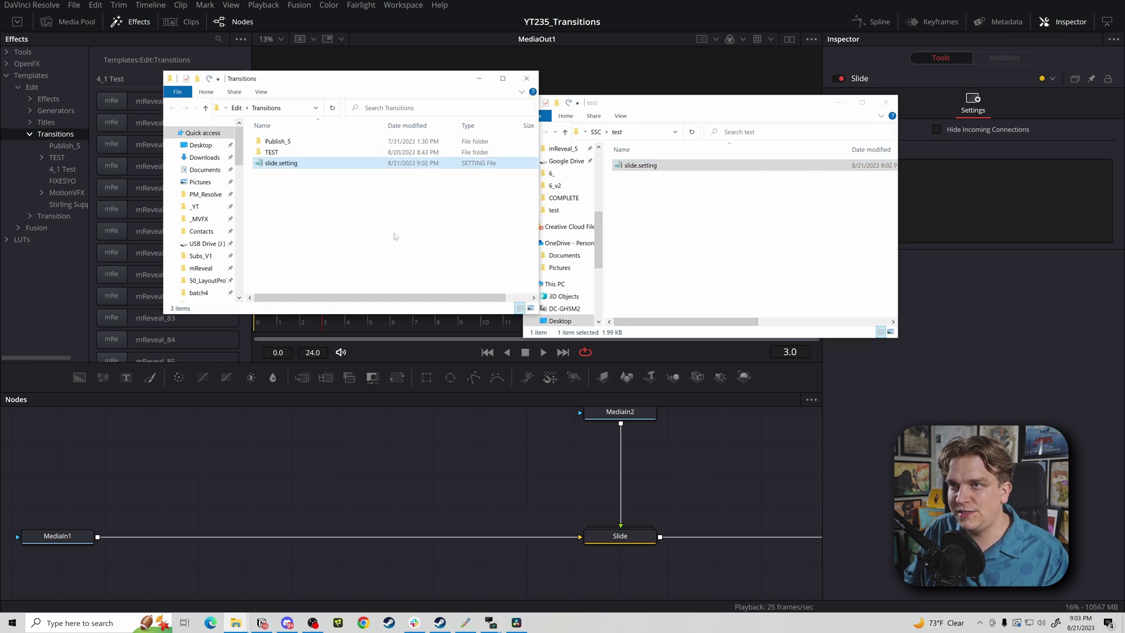
left_click(410, 436)
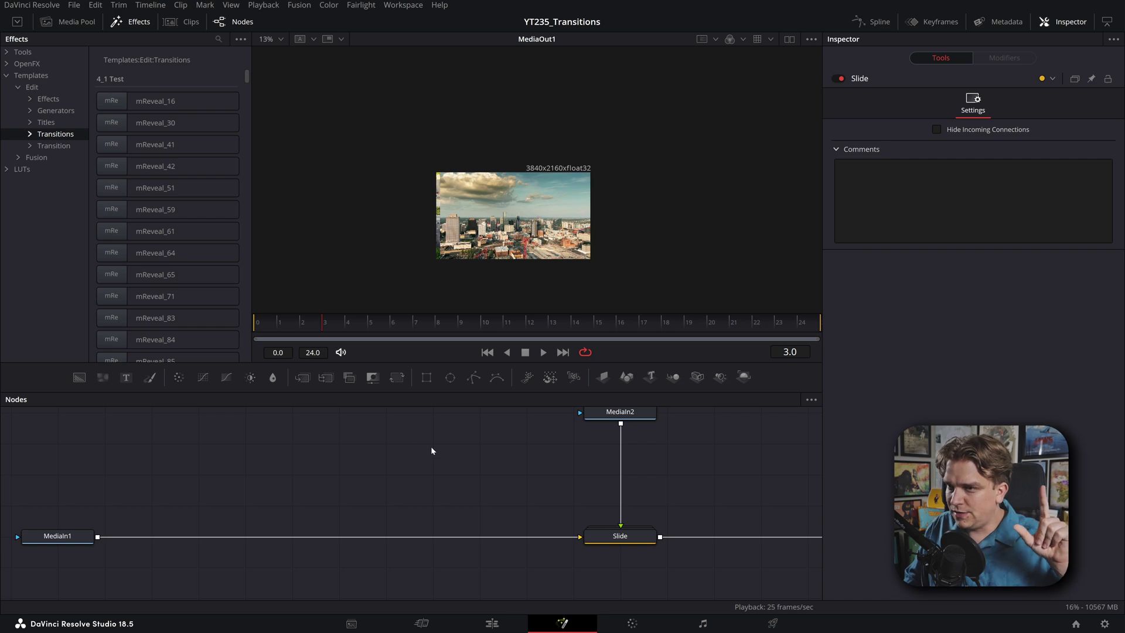
- On the Edit page, duplicate both clips further along the timeline and delete the Cross Dissolve
left_click(492, 624)
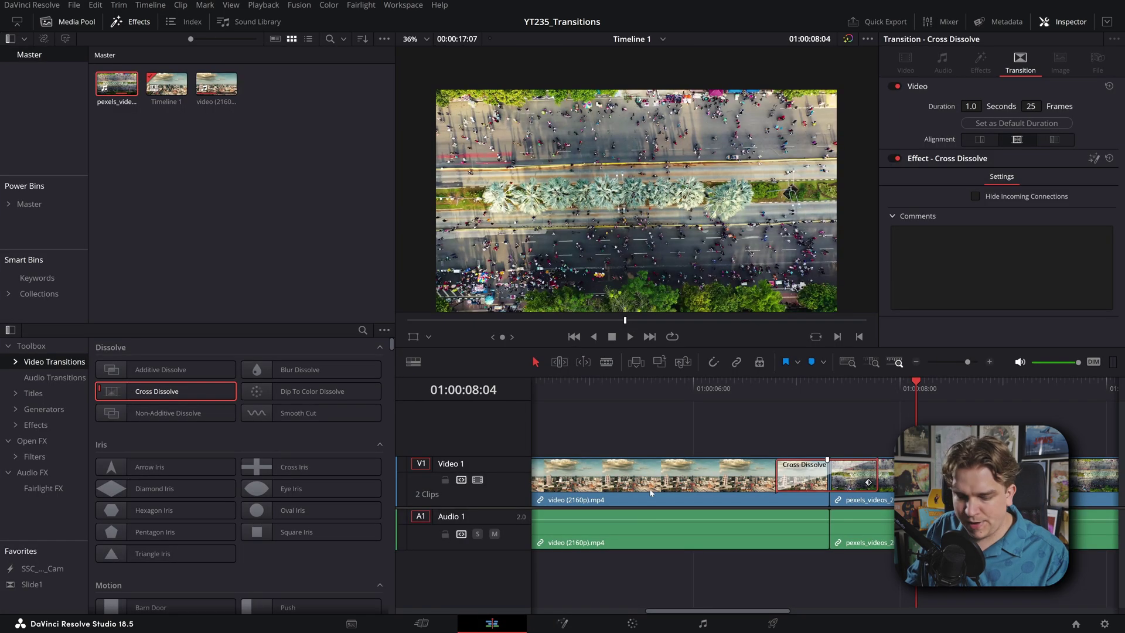
scroll(650, 492, "down", 6)
left_click_drag(679, 448, 722, 488)
left_click(740, 392)
scroll(776, 409, "up", 5)
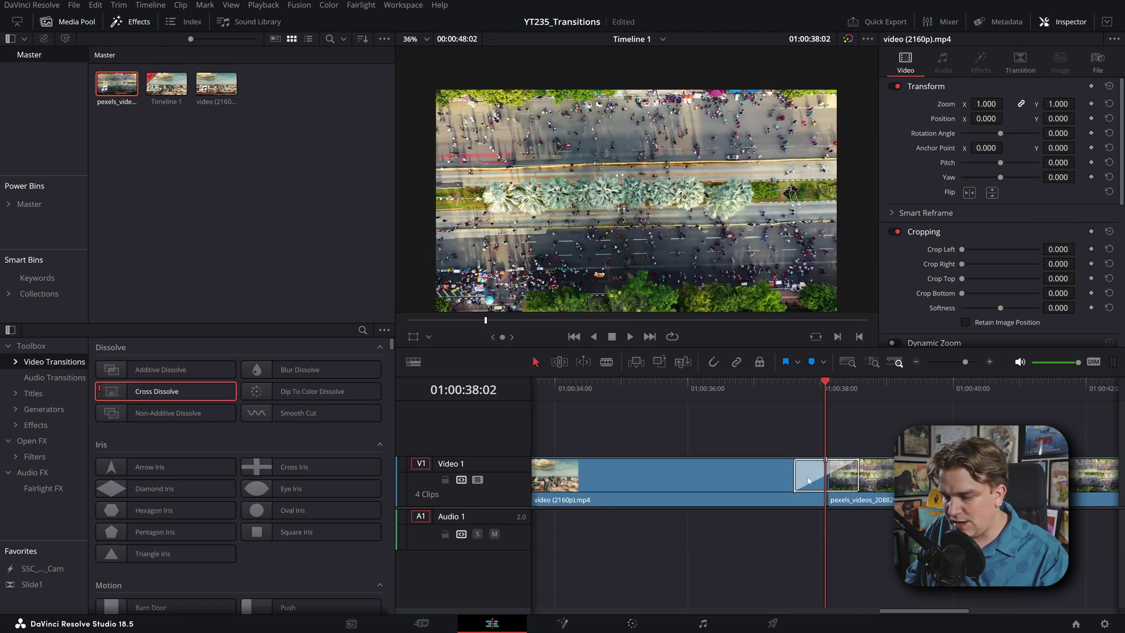
left_click(809, 481)
key("Delete")
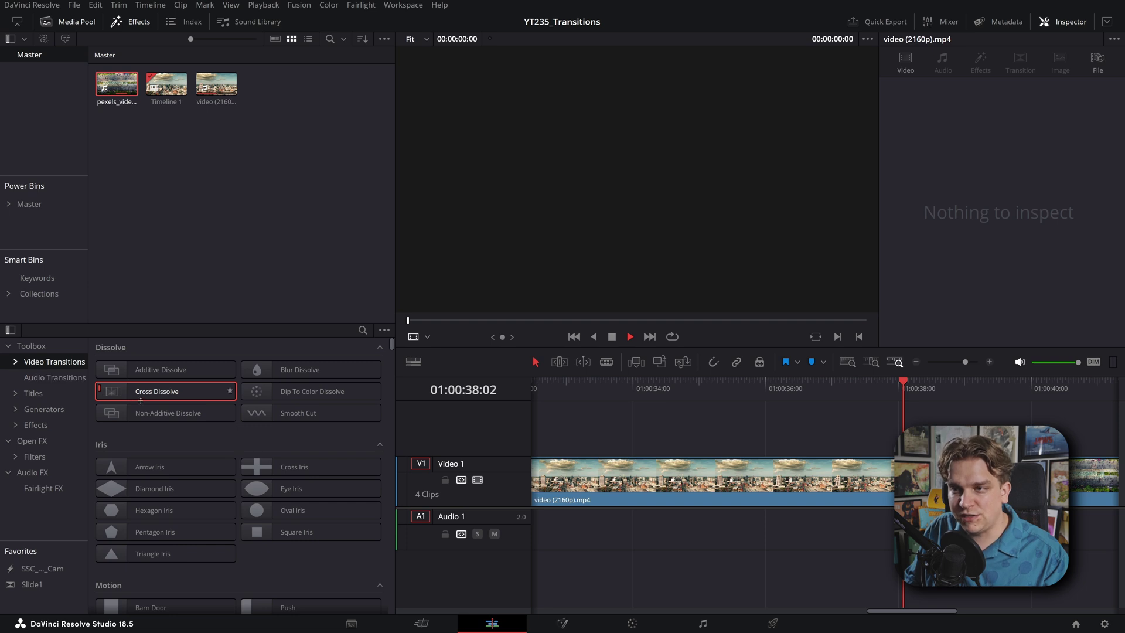
- Search the Effects library for "slid" and select the built-in Slide transition
left_click(363, 330)
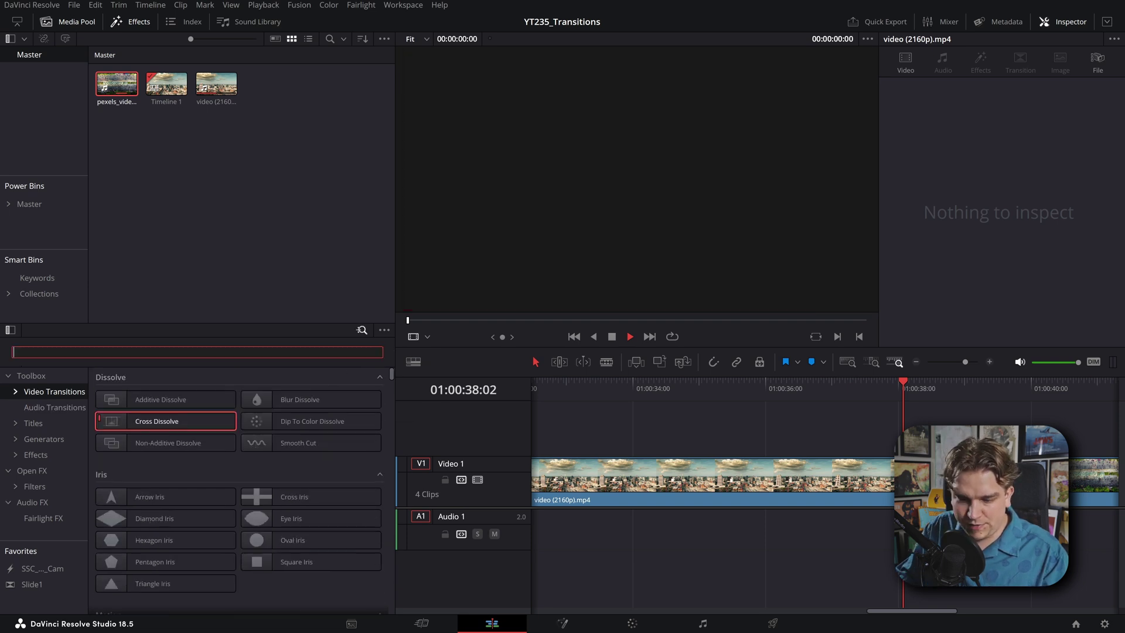
type("slide")
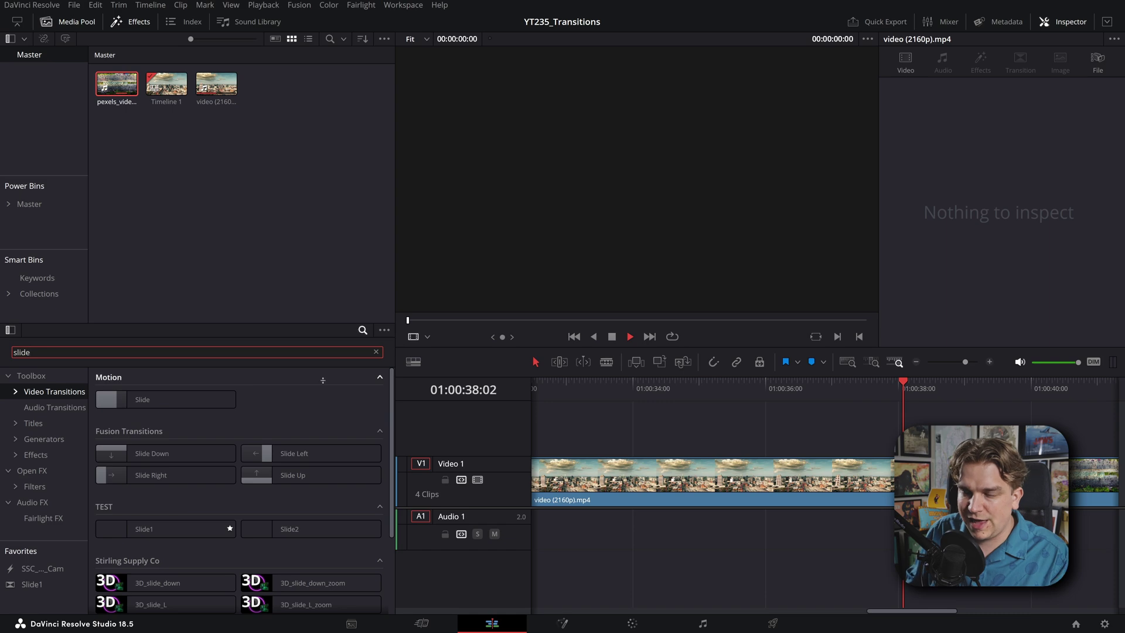
left_click(141, 405)
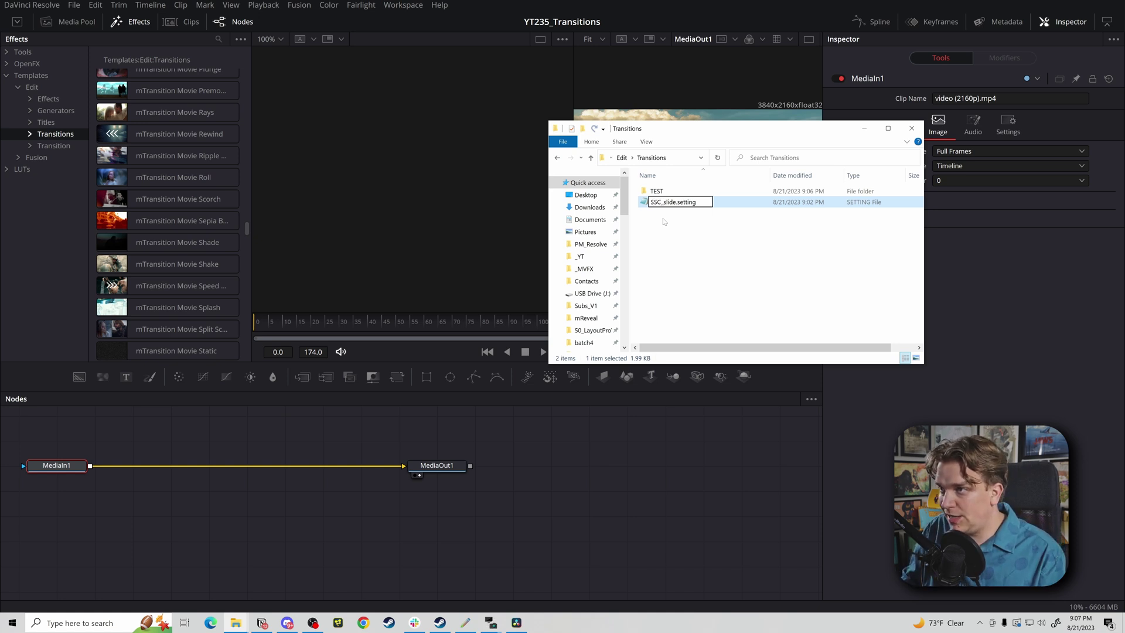
- Finish renaming the file to SSC_slide.setting and go back to DaVinci Resolve
left_click(530, 517)
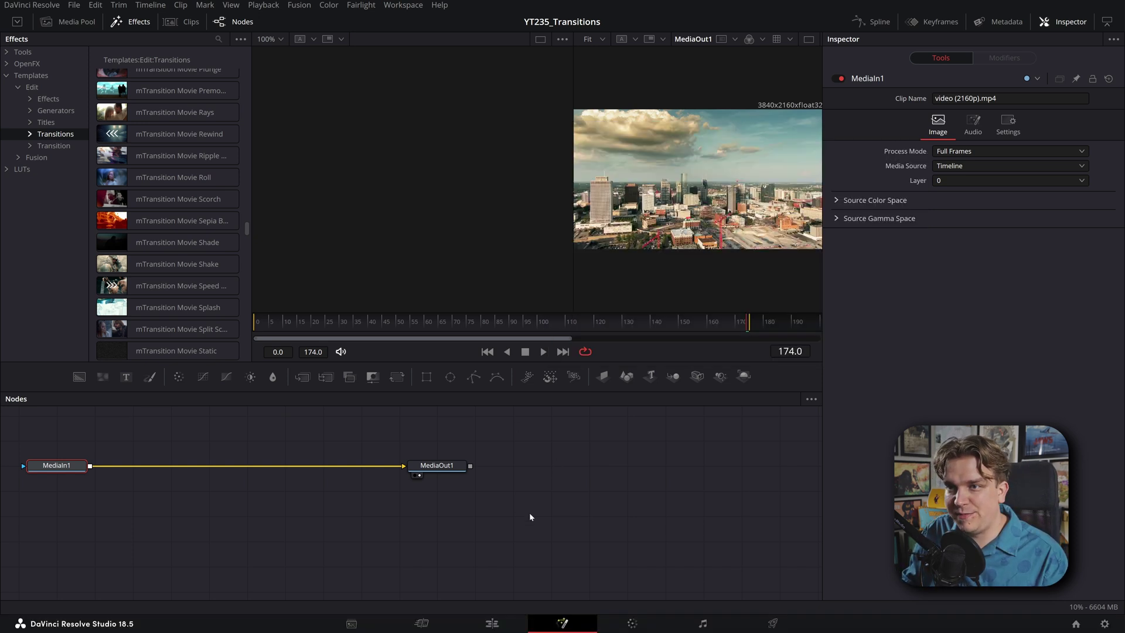
- Drop SSC_slide onto the V1 cut, preview it, and lengthen it to 4.6 seconds (115 frames)
left_click(492, 623)
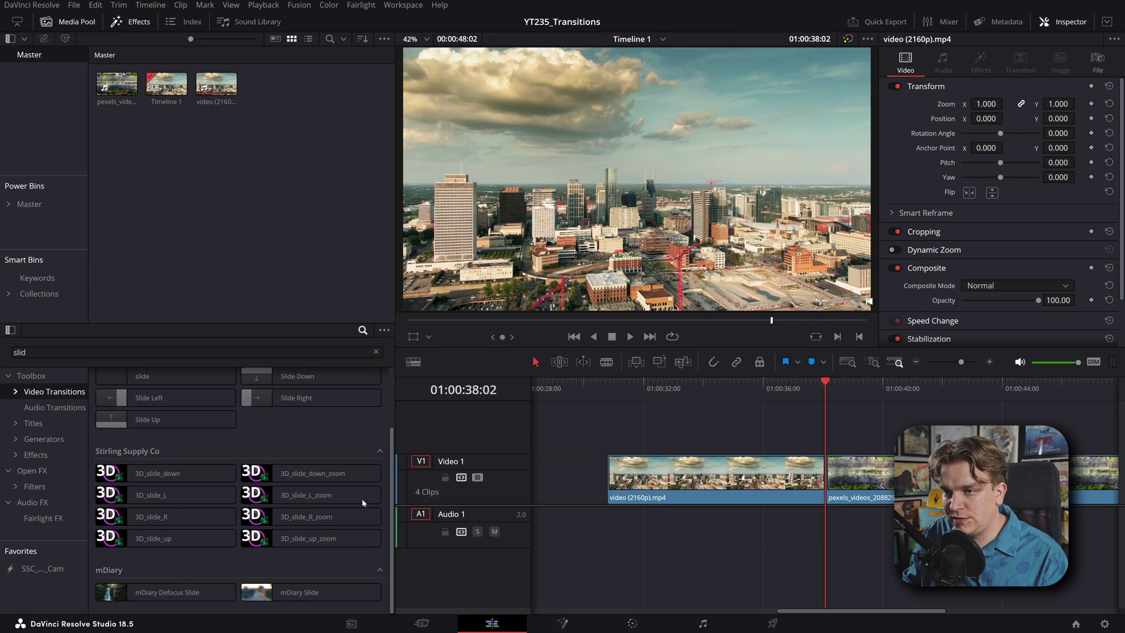
type("slide")
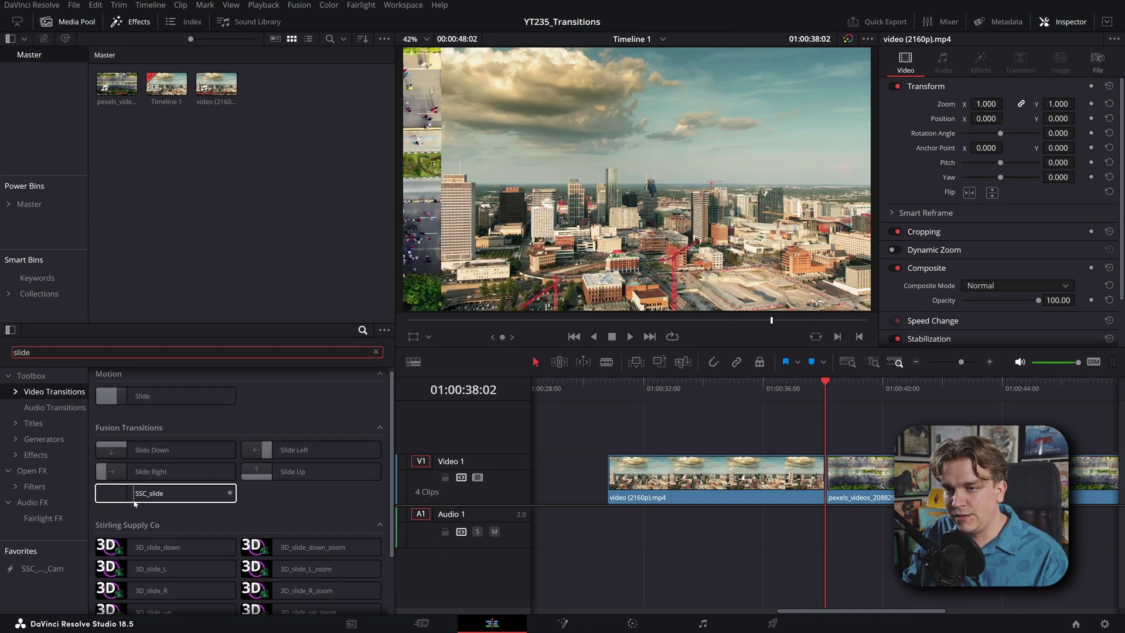
left_click_drag(134, 503, 855, 484)
key("slash")
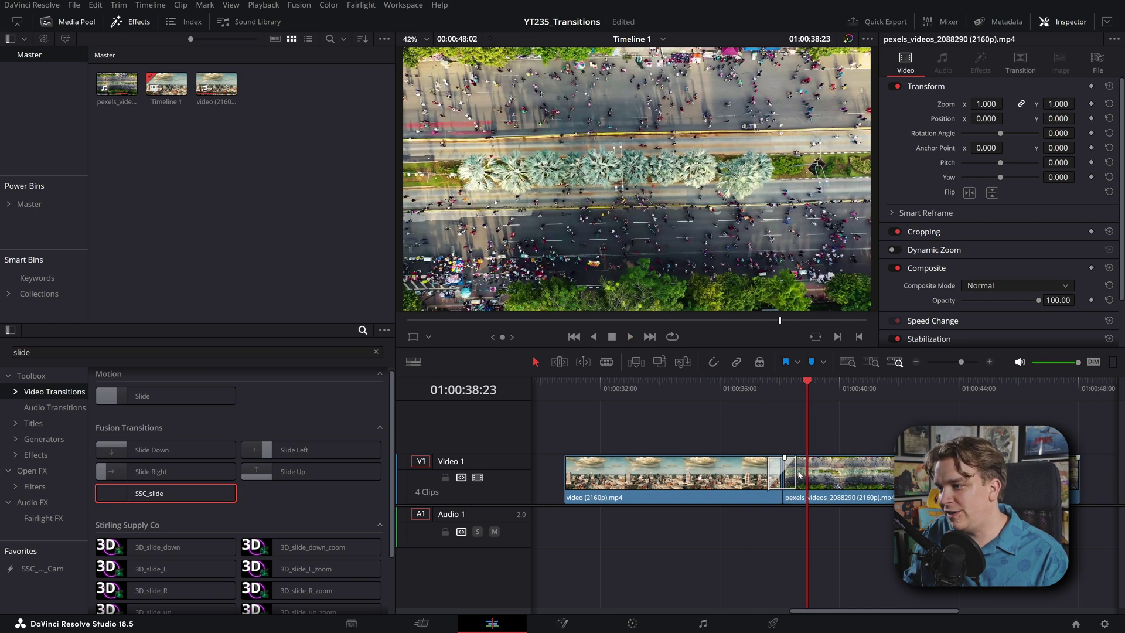
left_click_drag(795, 478, 803, 480)
left_click_drag(724, 387, 717, 405)
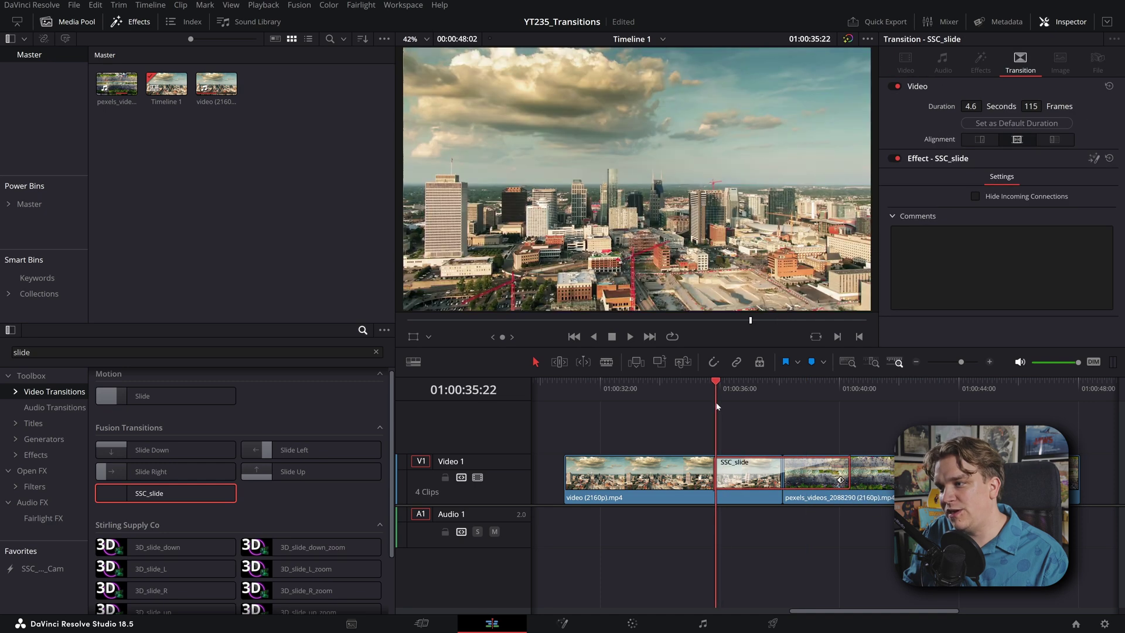